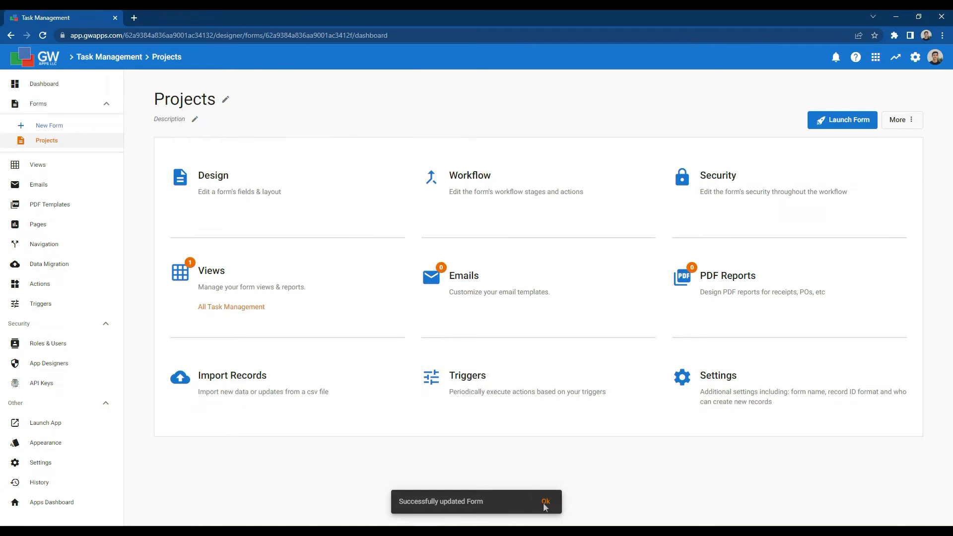
Open the Projects form's design and rename its first section as "Project".
click(546, 503)
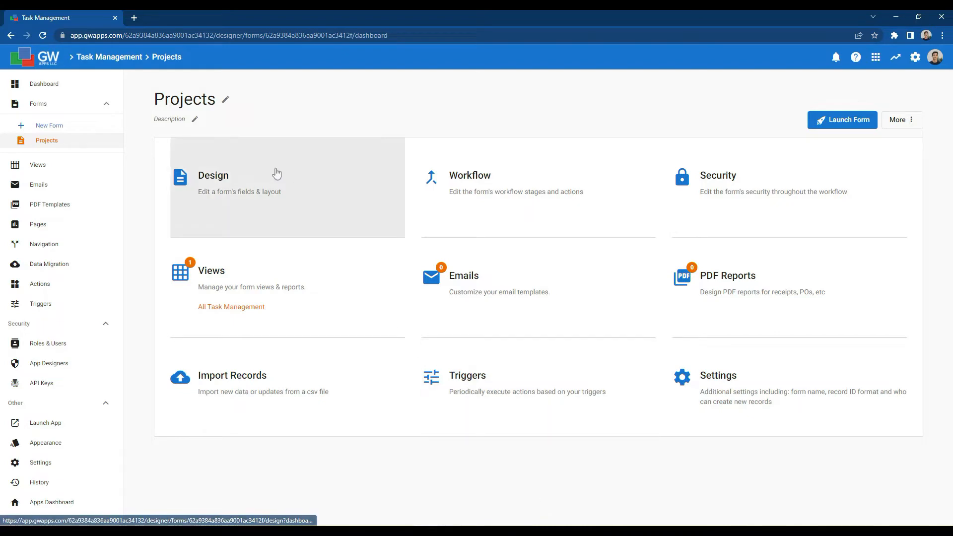
click(290, 198)
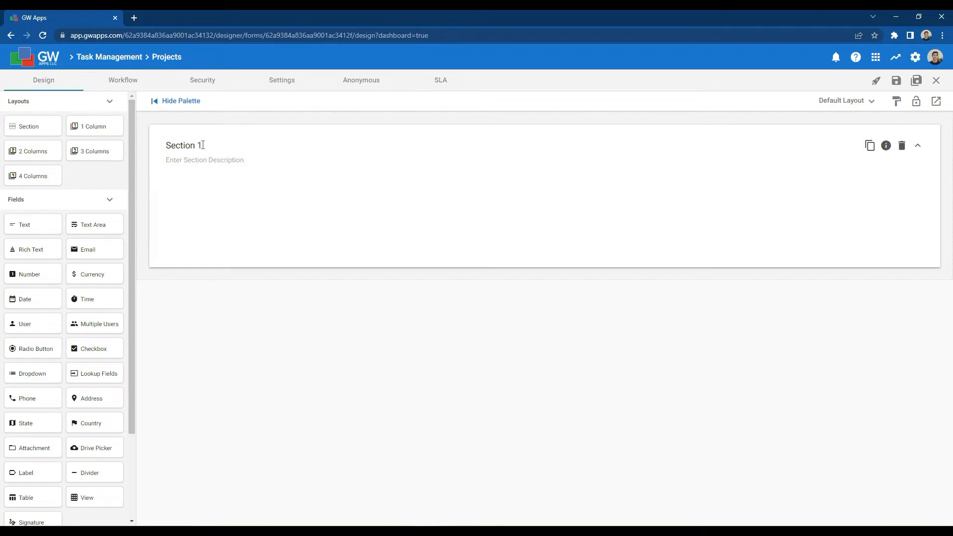
click(203, 145)
drag(203, 145, 165, 145)
text(Project)
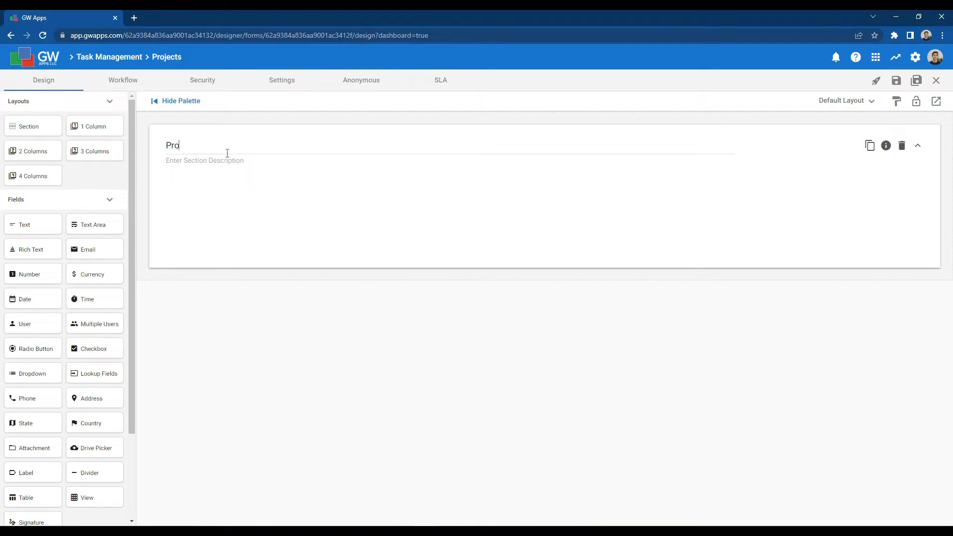
click(253, 196)
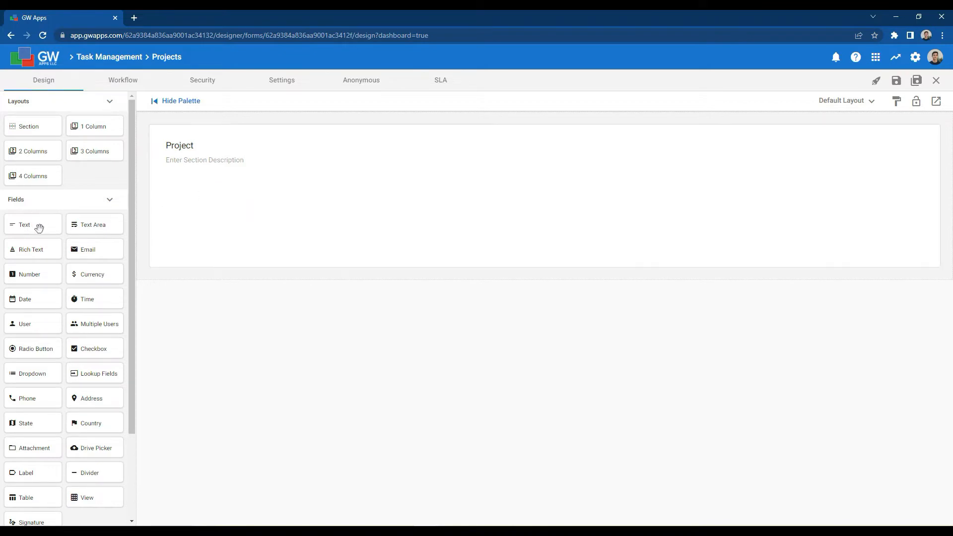
Add a text field to the Project section and label it "Project Title".
drag(43, 224, 259, 188)
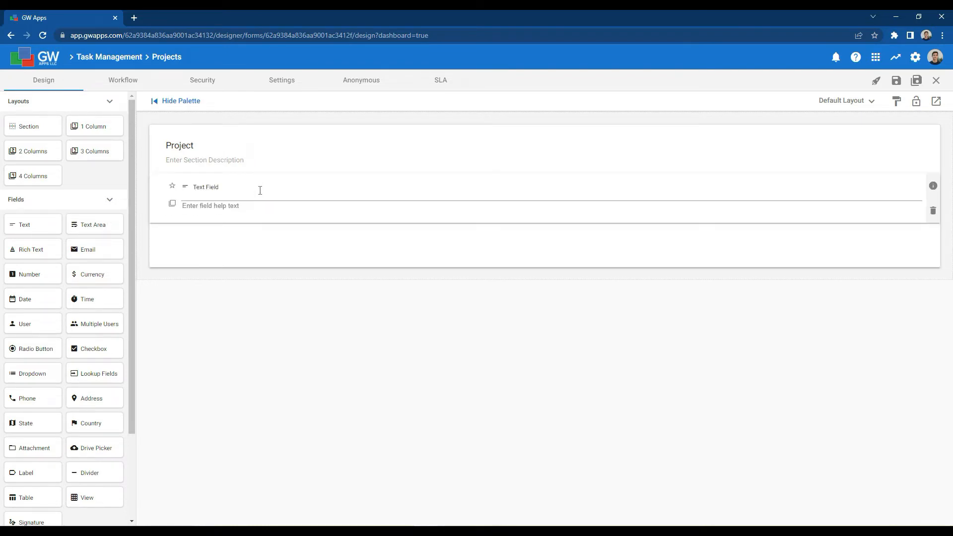
click(225, 187)
drag(225, 186, 193, 187)
drag(196, 187, 239, 195)
text(Proje)
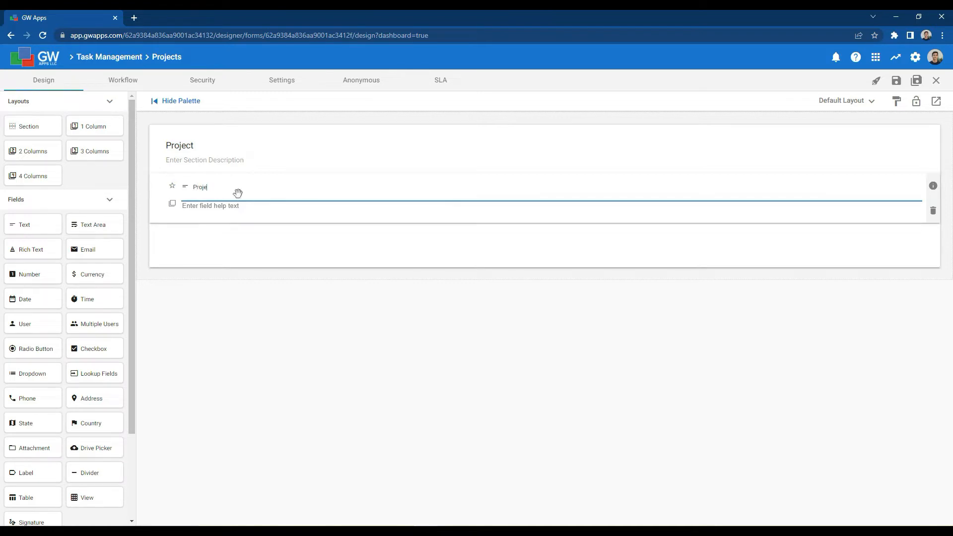
text(ct Title)
click(281, 334)
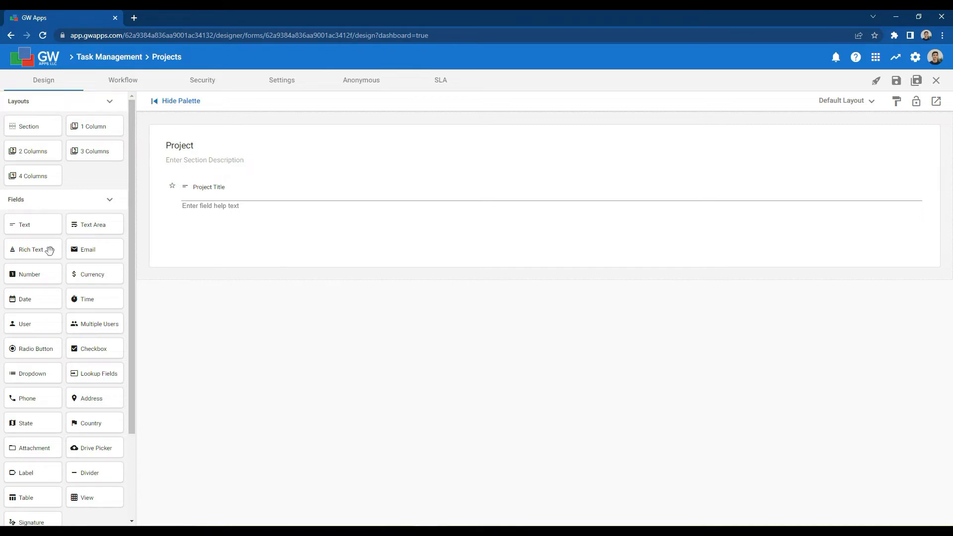
Add a rich text field below Project Title and label it "Project Description".
drag(50, 249, 251, 232)
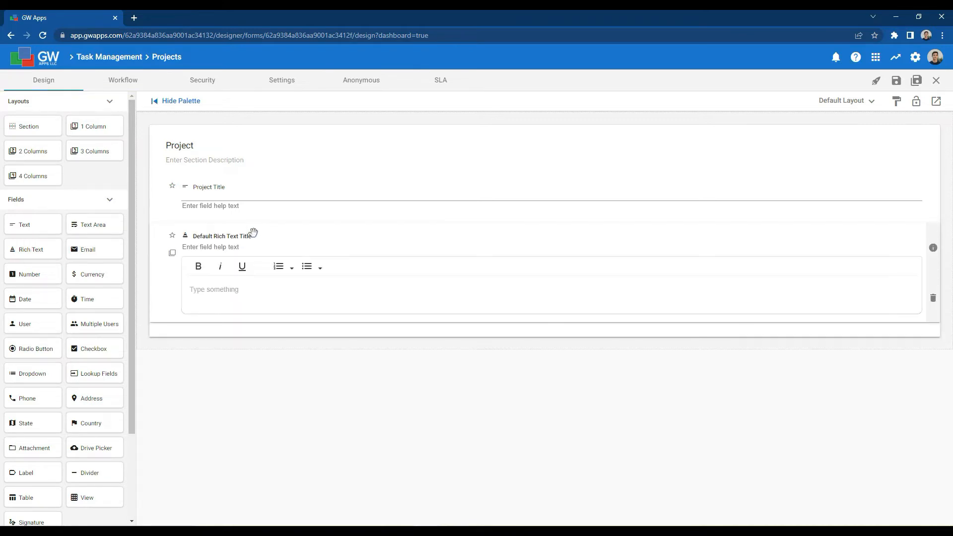
click(251, 235)
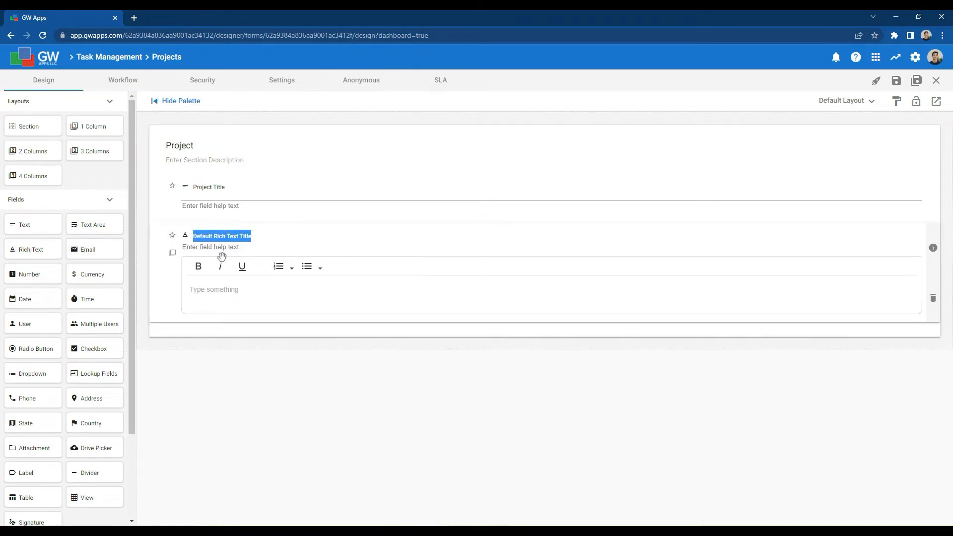
text(Project )
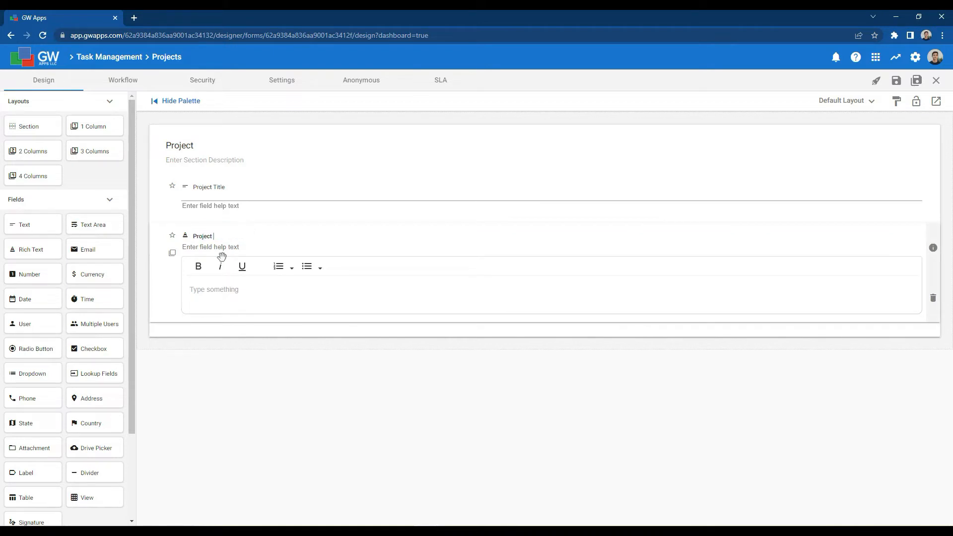
text(Description)
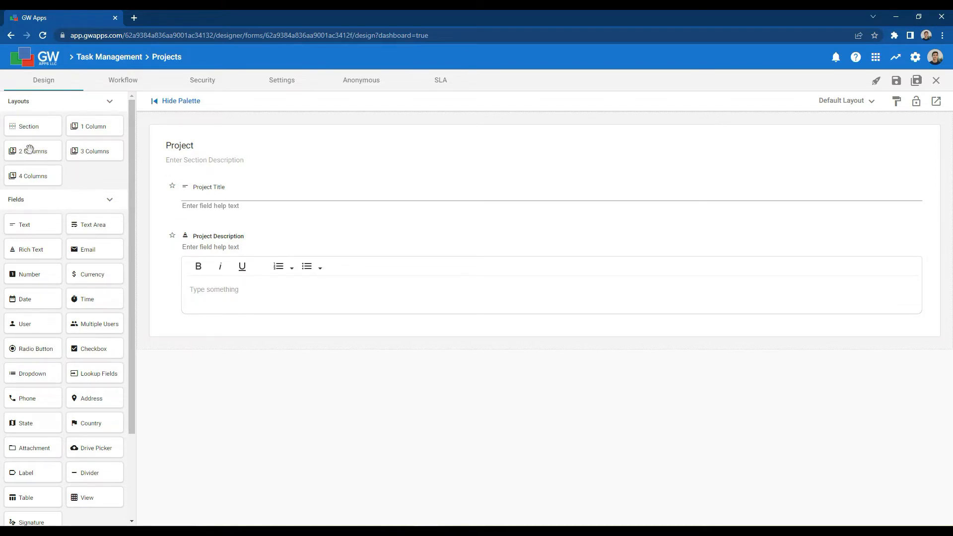
Add a two-column layout below Project Description with a date field in each column.
drag(30, 149, 303, 330)
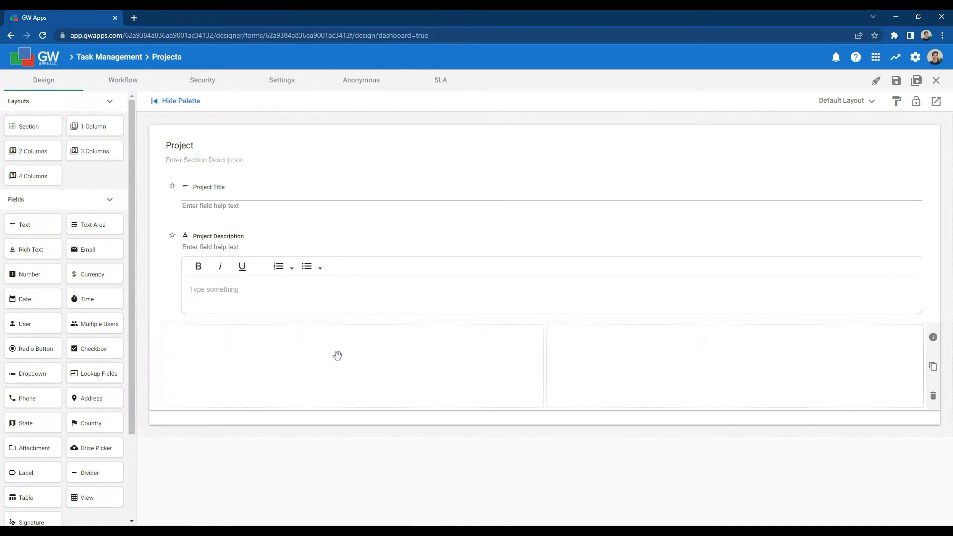
drag(24, 299, 262, 365)
drag(27, 299, 665, 354)
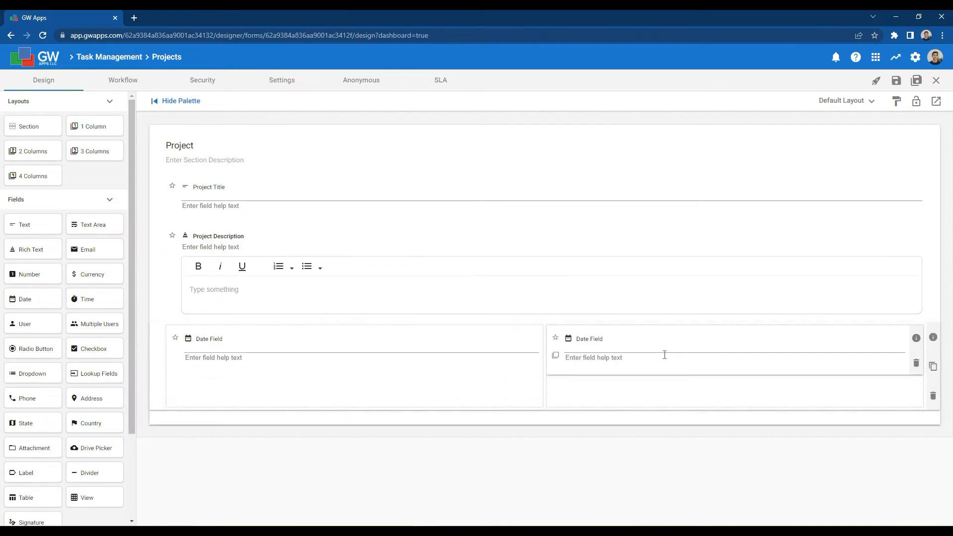
Label the first column's date field "Start Date" and the second column's "Estimated Completion Date".
click(199, 340)
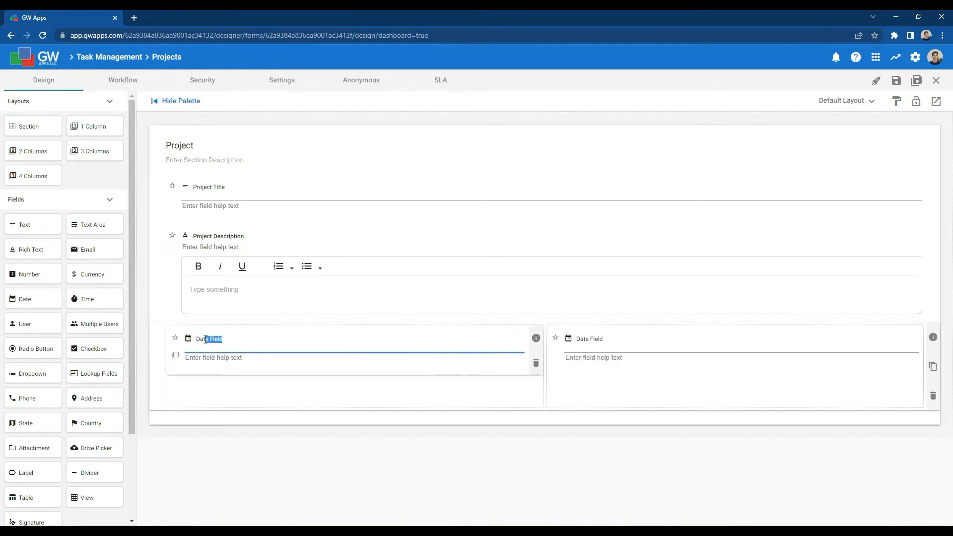
text(Start Date)
click(552, 379)
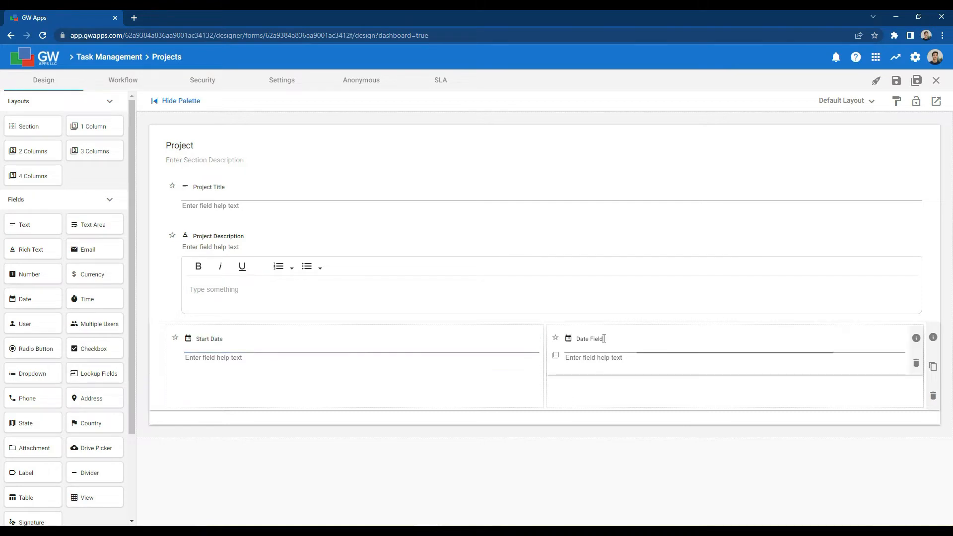
double_click(597, 339)
triple_click(602, 339)
text(Estima)
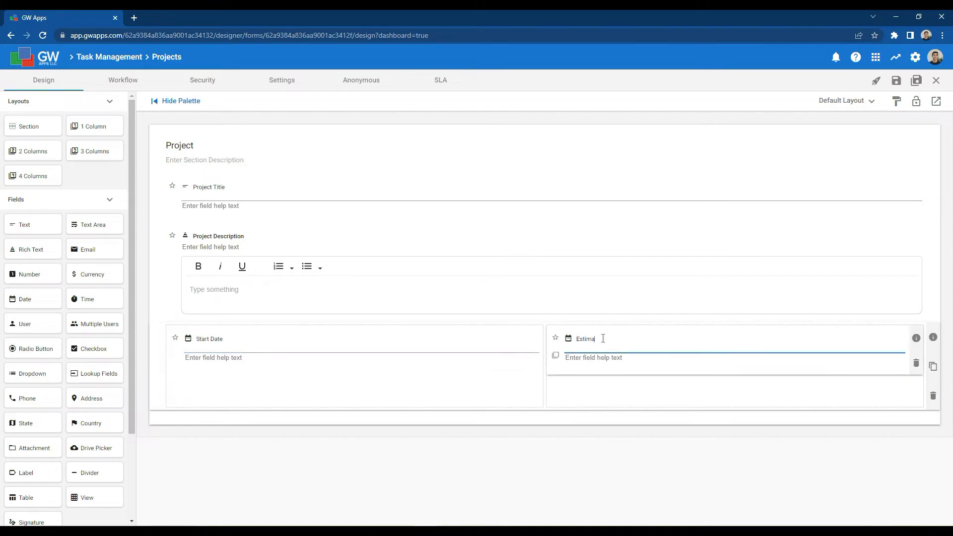
text(ted Completion Date)
click(570, 455)
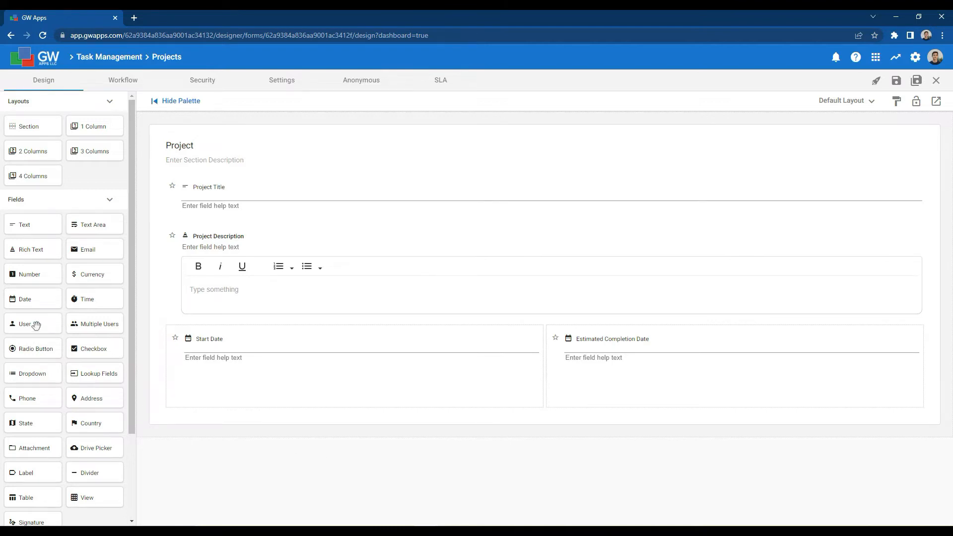
Add a two-column layout above the other fields, holding Project Title in the first column and a new user field labelled "Project Manager" in the second.
drag(23, 151, 287, 183)
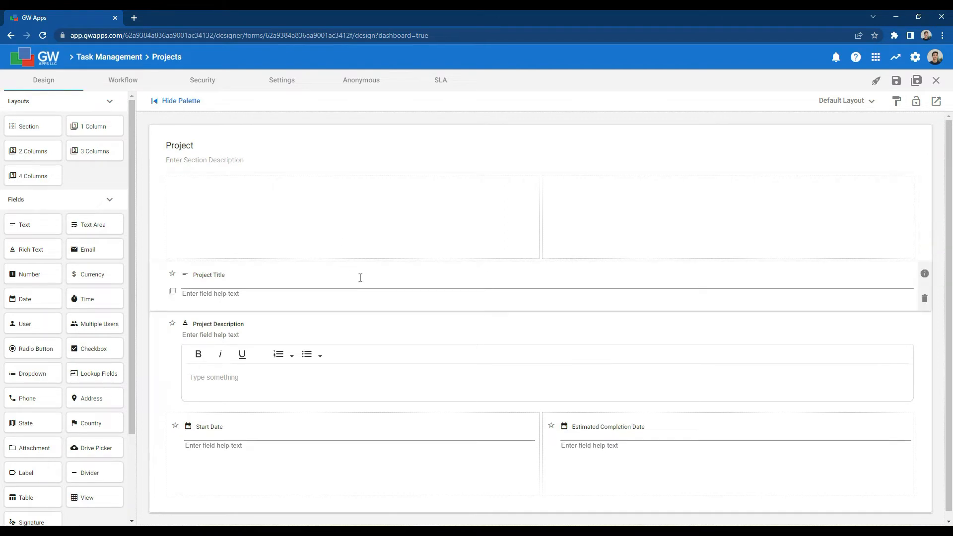
drag(359, 277, 356, 225)
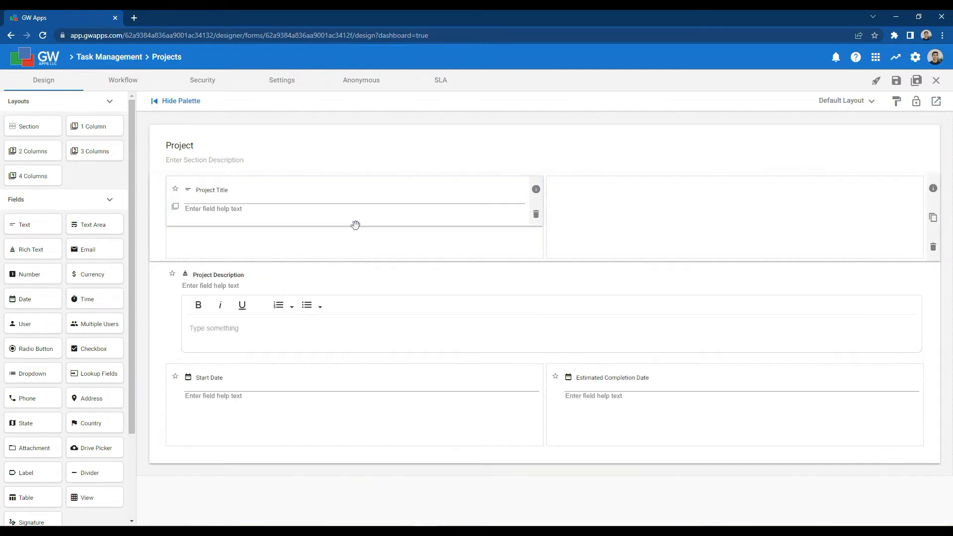
drag(31, 325, 598, 195)
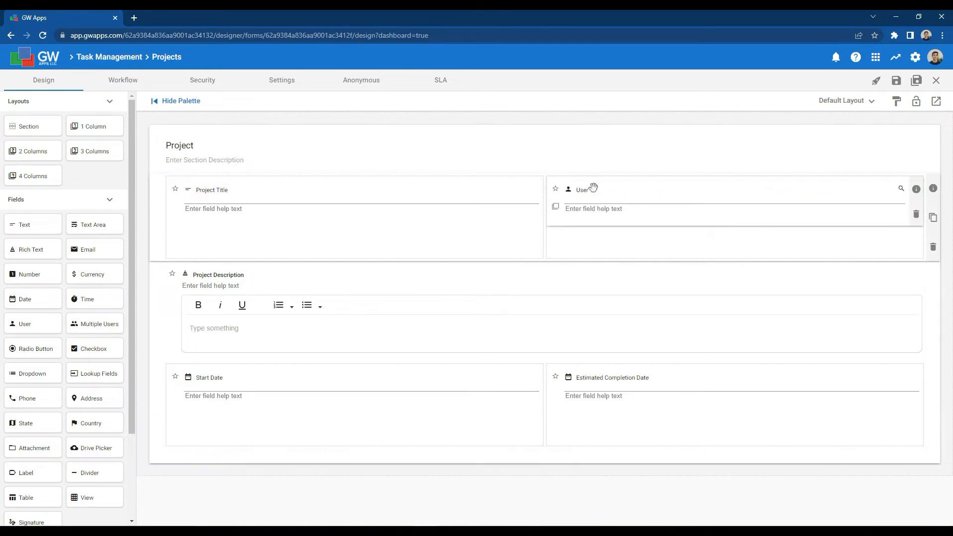
click(595, 189)
text(Project)
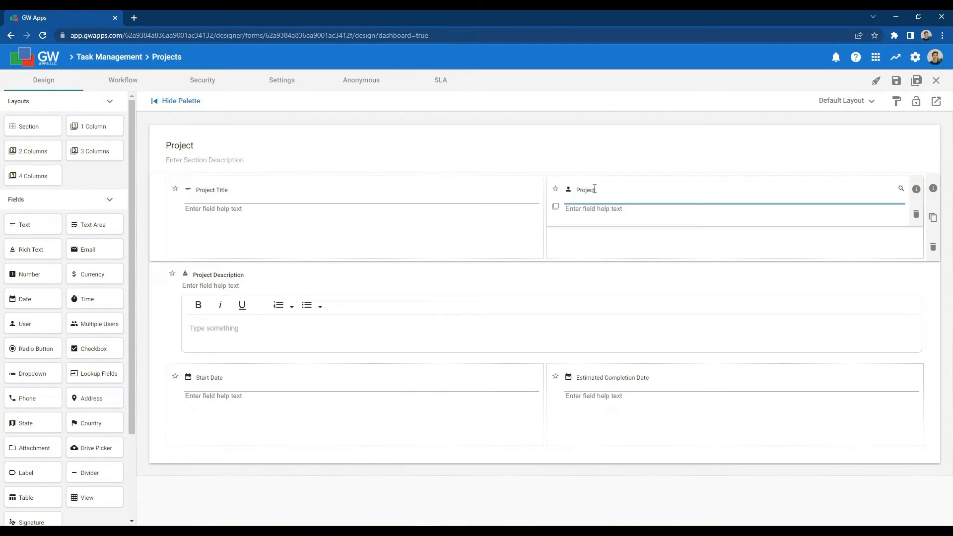
text( Manager)
click(603, 156)
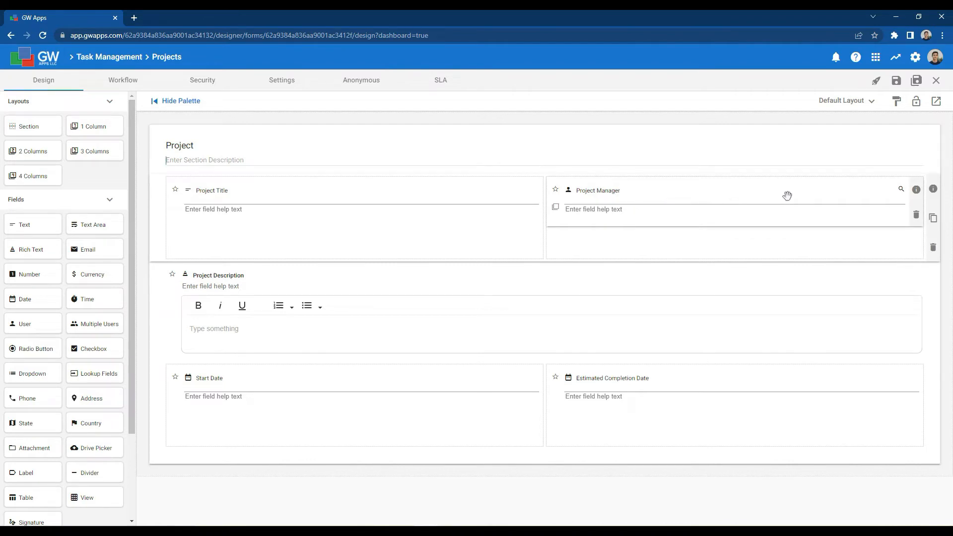
Set the column size of the layout holding Project Title and Project Manager to 75% - 25%.
click(934, 190)
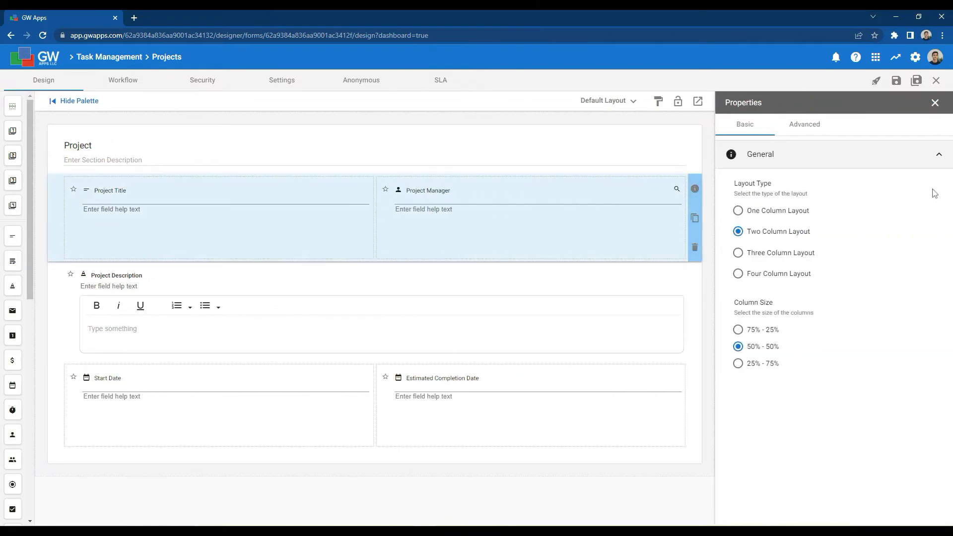
click(738, 331)
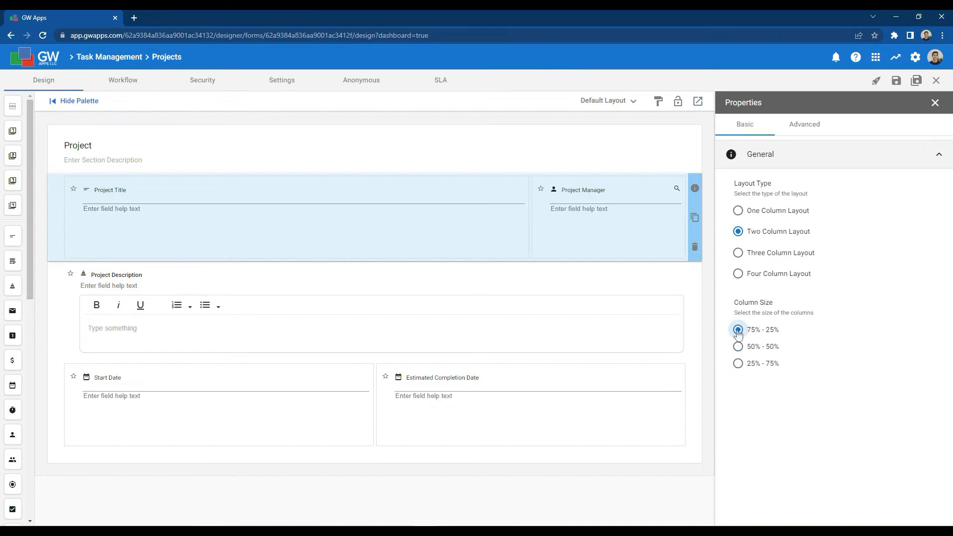
click(935, 103)
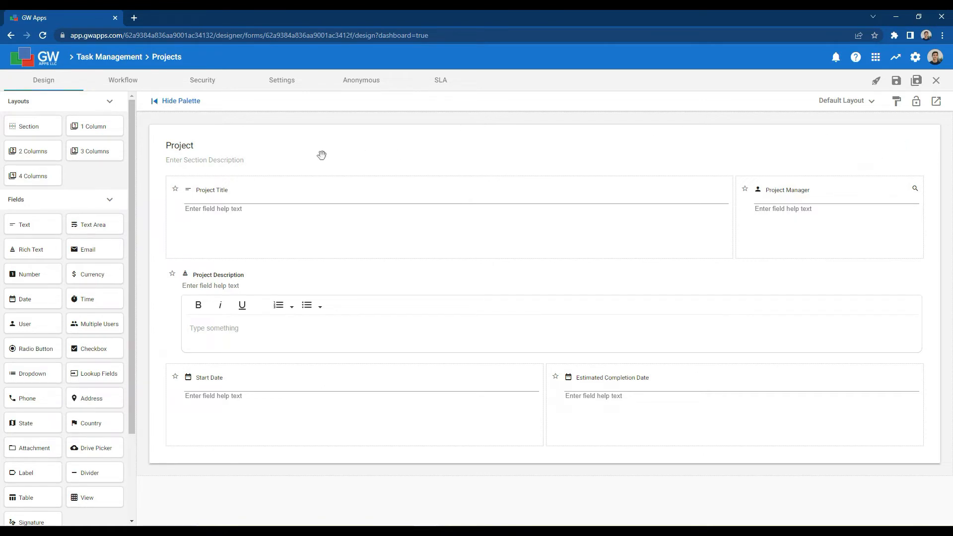
Set the Projects form's width to Wide, return to its design, and save and close the form.
click(281, 87)
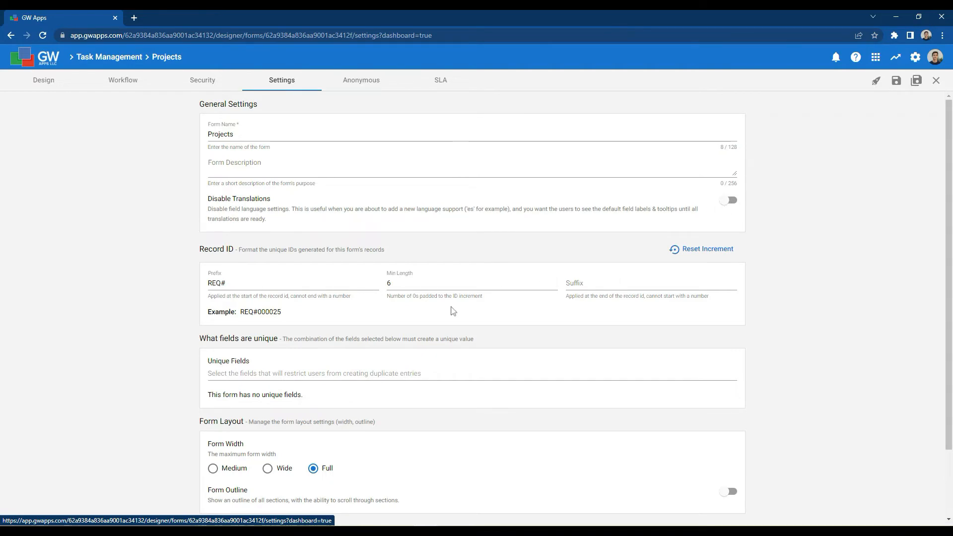
scroll(145, 303, down, 2)
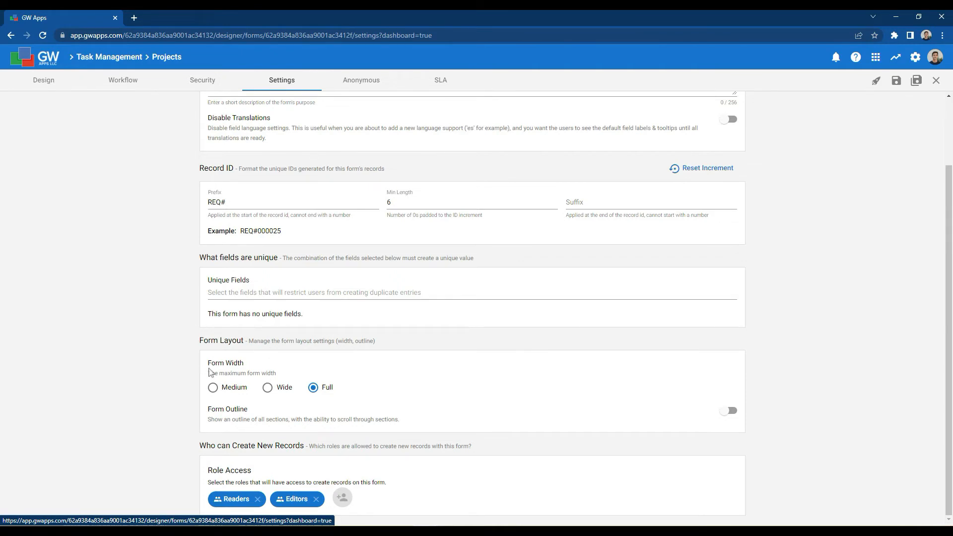
click(268, 391)
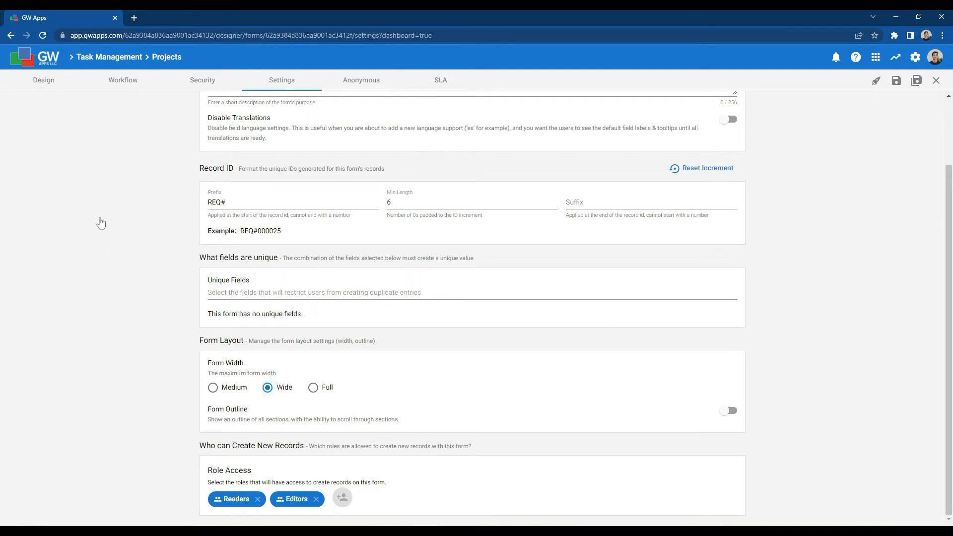
click(46, 81)
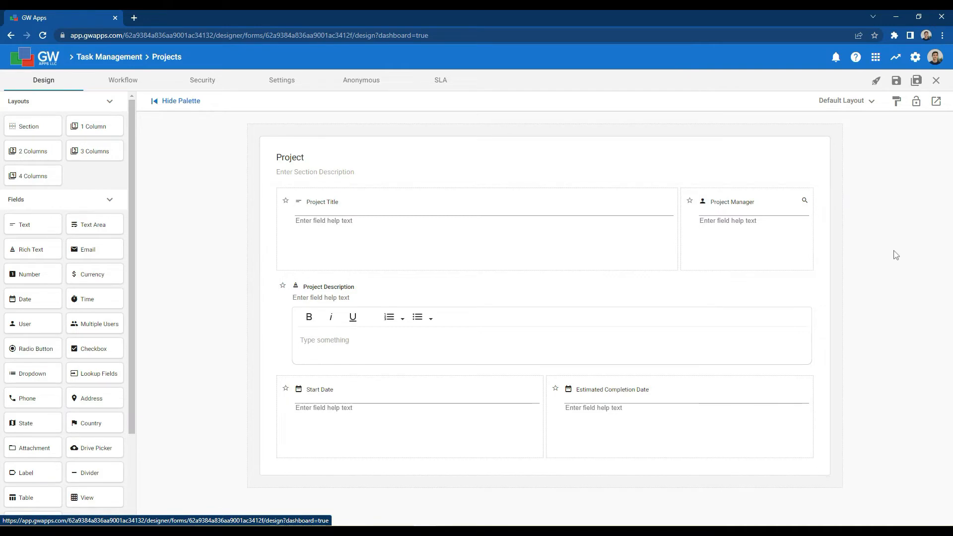
click(916, 82)
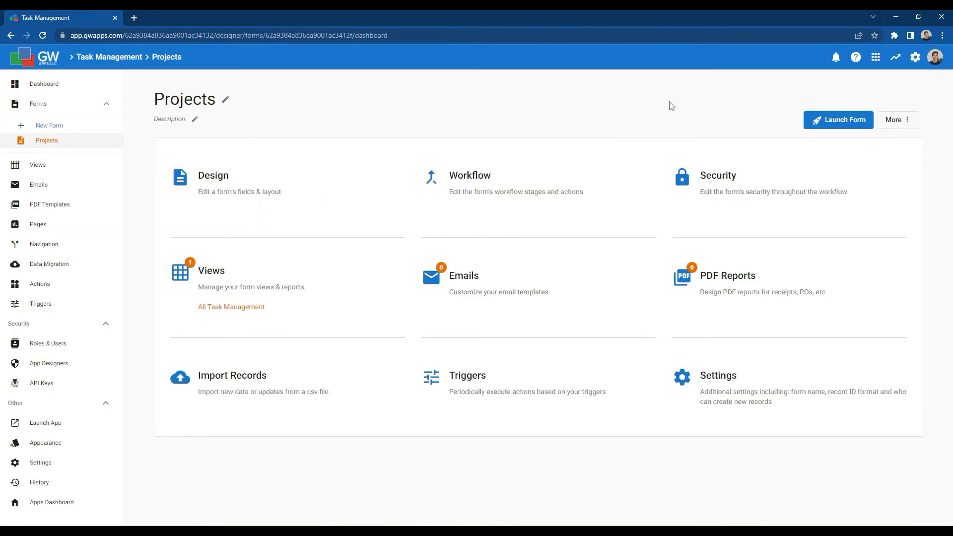
Create a new form named "Tasks" with the default form creators.
click(62, 128)
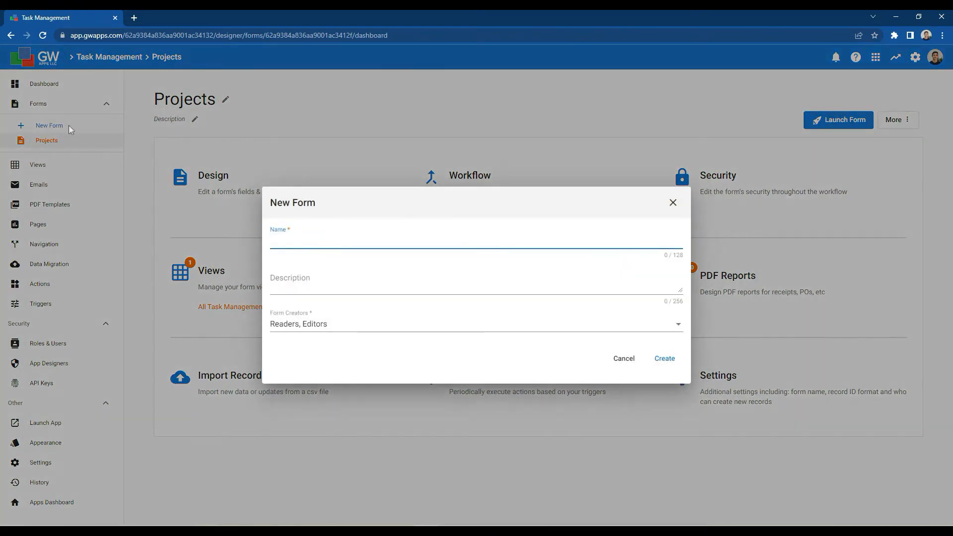
text(Tasks)
click(364, 368)
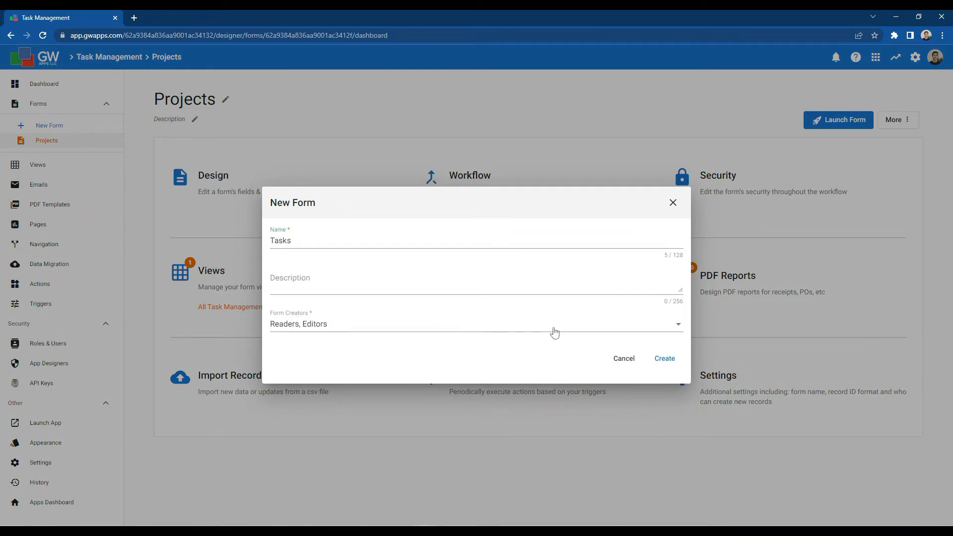
click(665, 359)
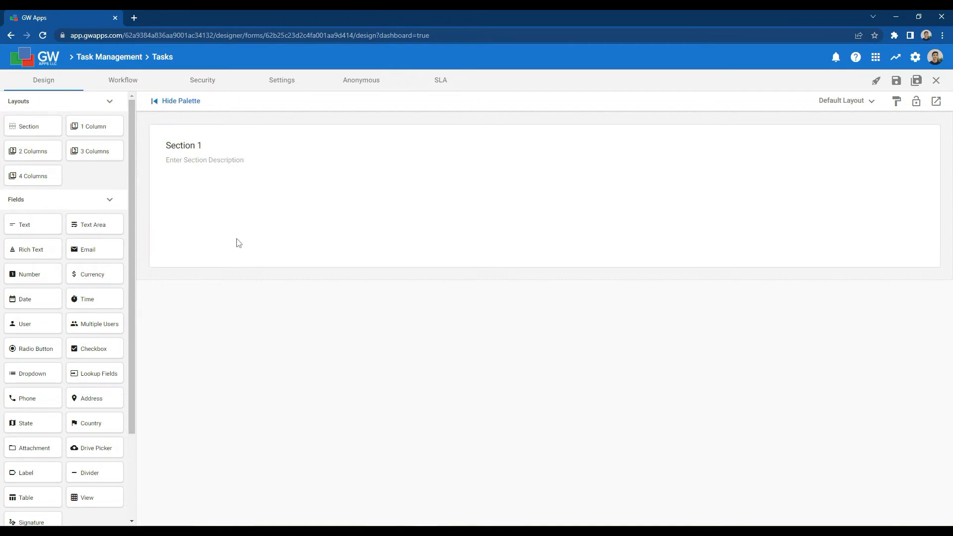
Rename the Tasks form's first section as "Task".
click(210, 145)
key(ctrl+shift+Left)
key(ctrl+shift+Left)
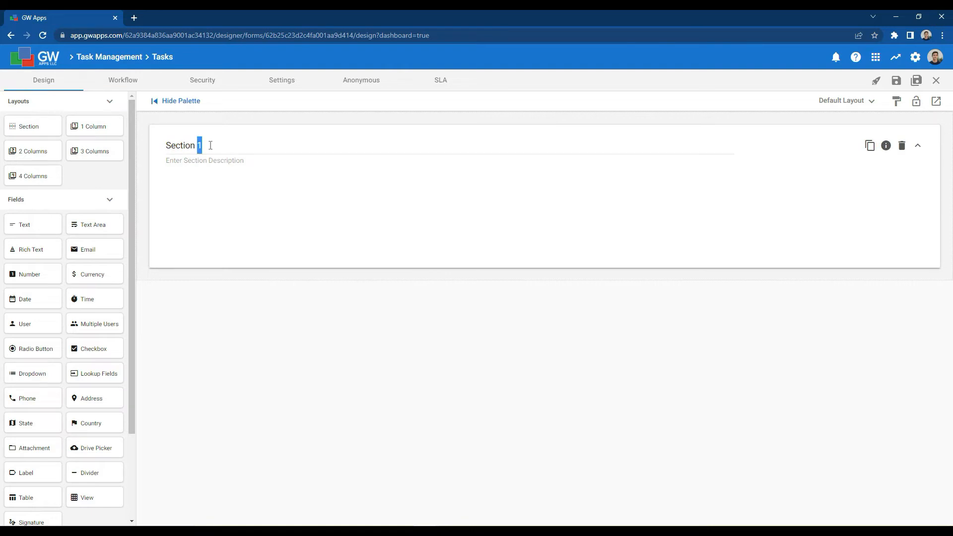
text(Task)
click(287, 318)
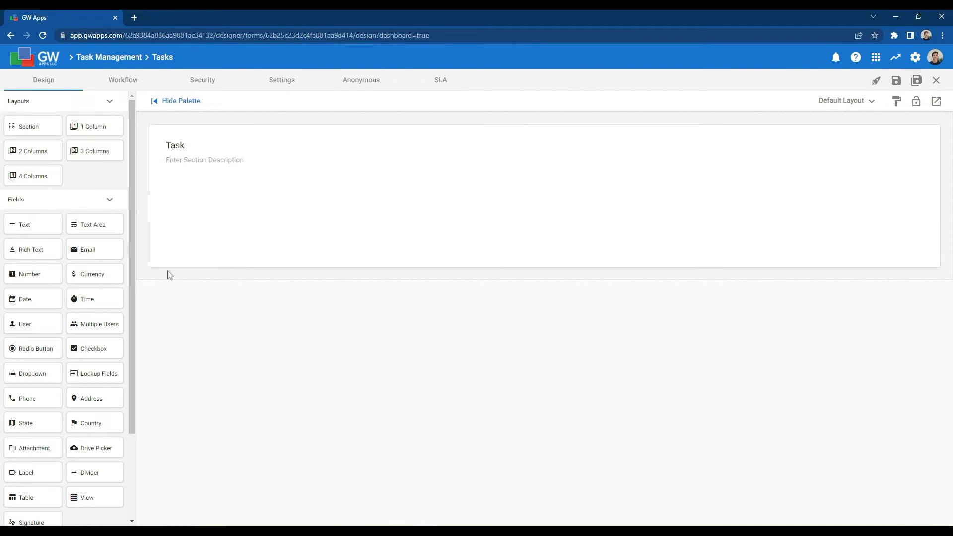
Add a text field named "Task Title" and, below it, a date field named "Due Date" to the Task section.
drag(19, 226, 252, 204)
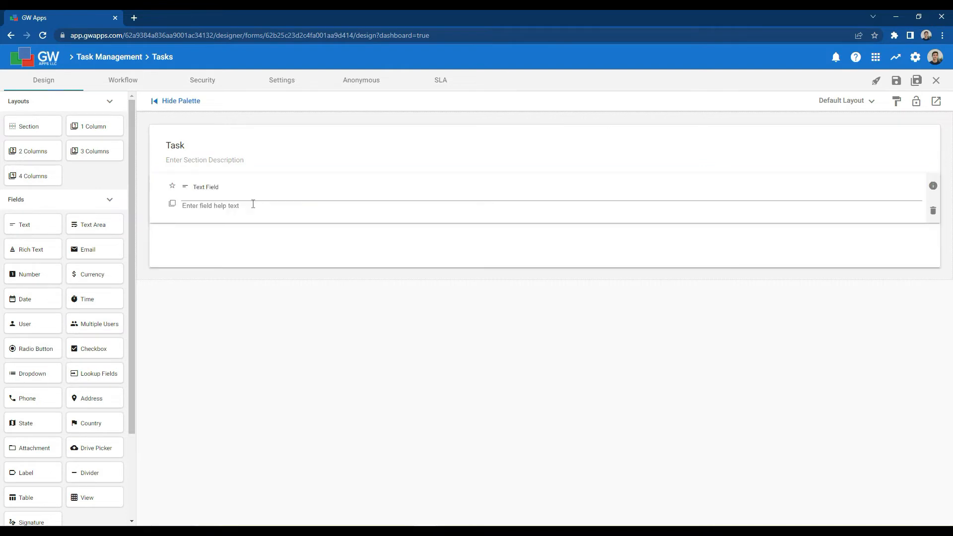
triple_click(230, 185)
text(Task Title)
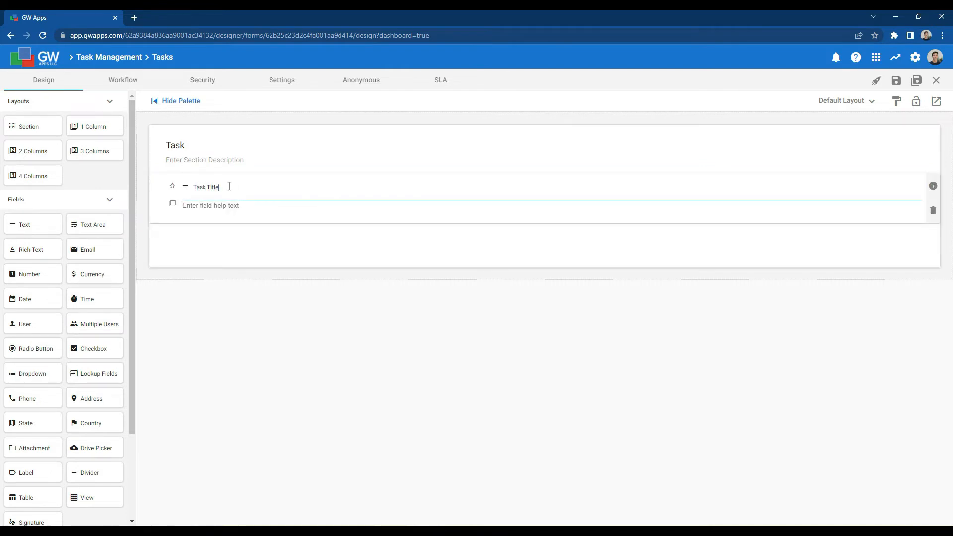
click(270, 285)
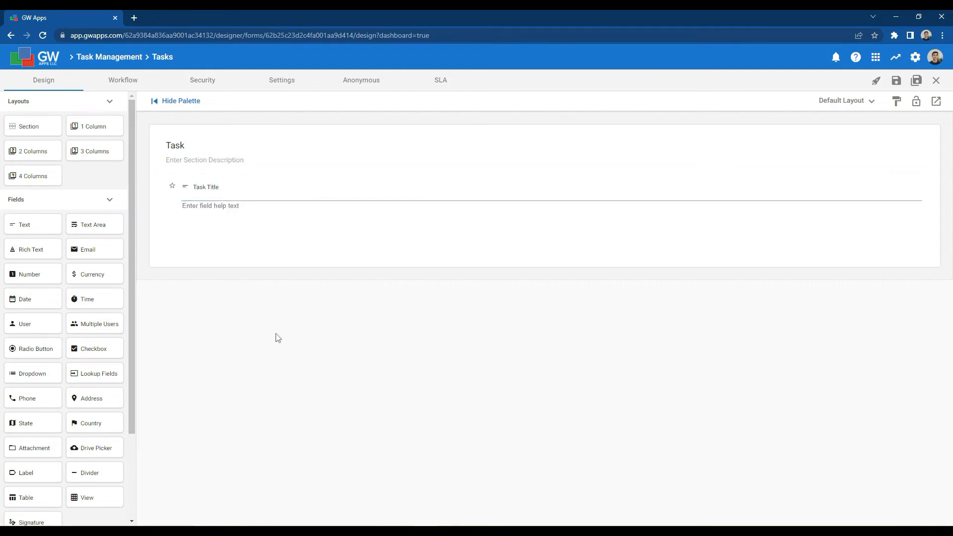
drag(37, 307, 229, 243)
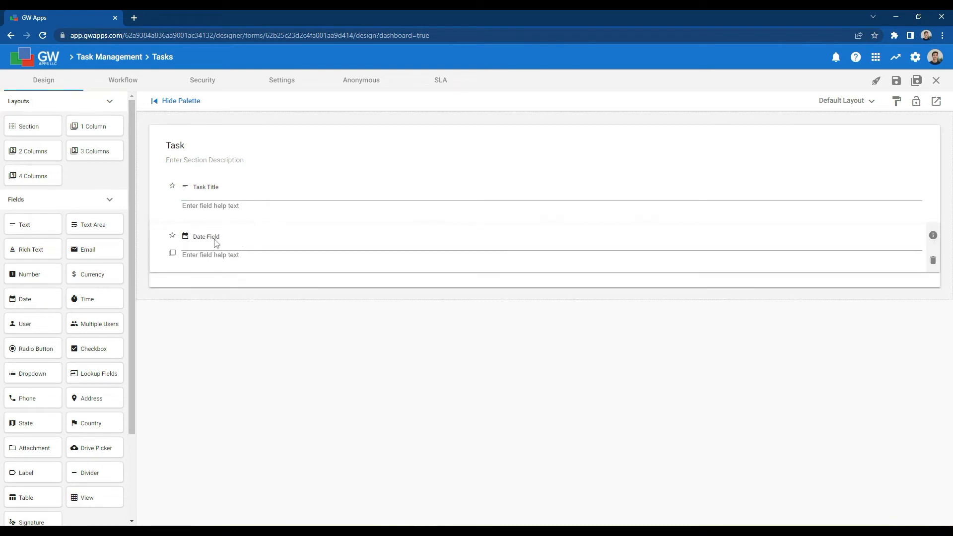
triple_click(220, 237)
text(Due Date)
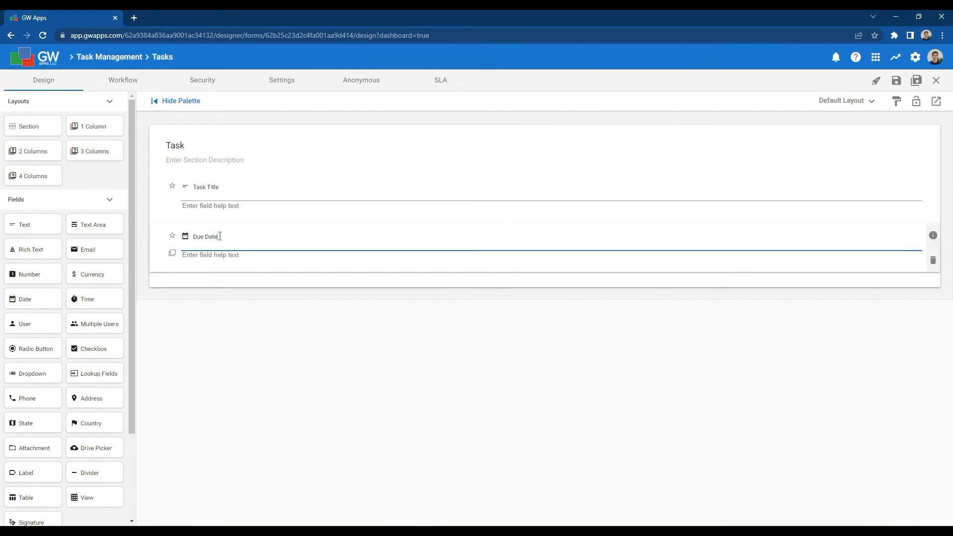
click(286, 357)
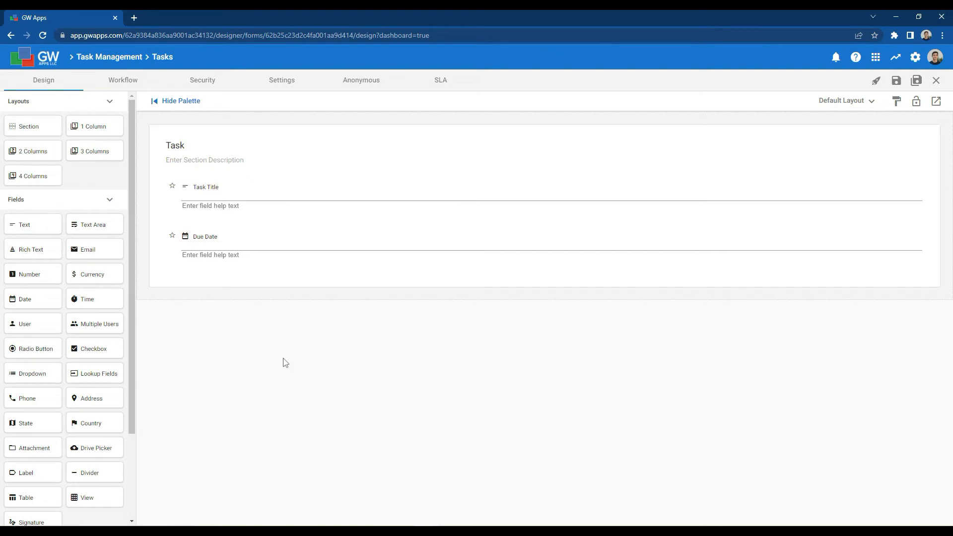
Add a user field named "Assignee" and a text area named "Task Details" below the Due Date field.
drag(38, 325, 226, 271)
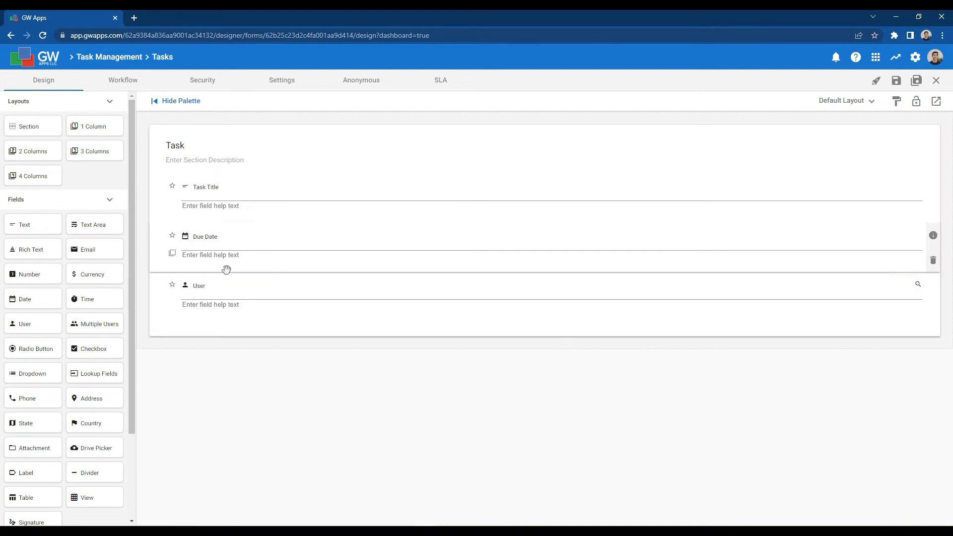
triple_click(211, 287)
text(Assignee)
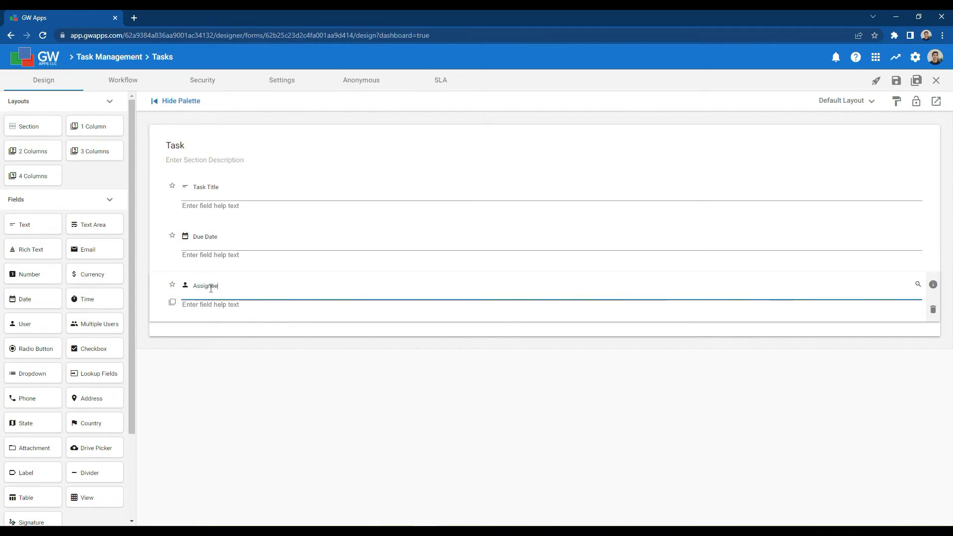
click(266, 389)
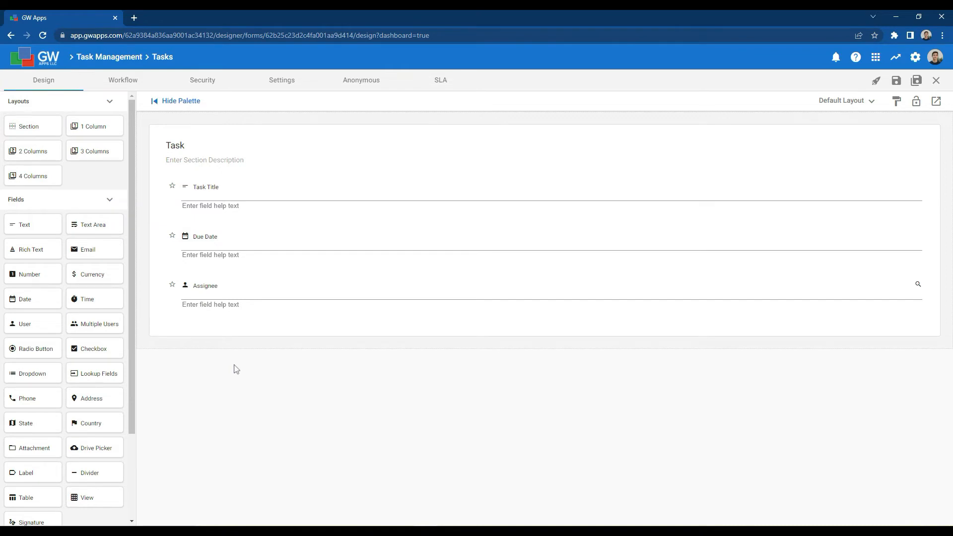
drag(87, 230, 219, 334)
text(Task)
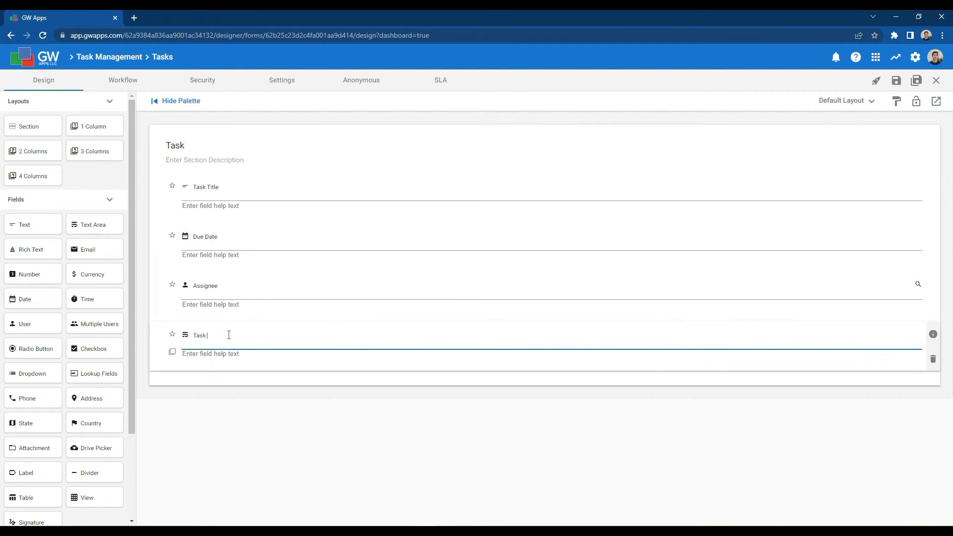
text( Details)
click(260, 420)
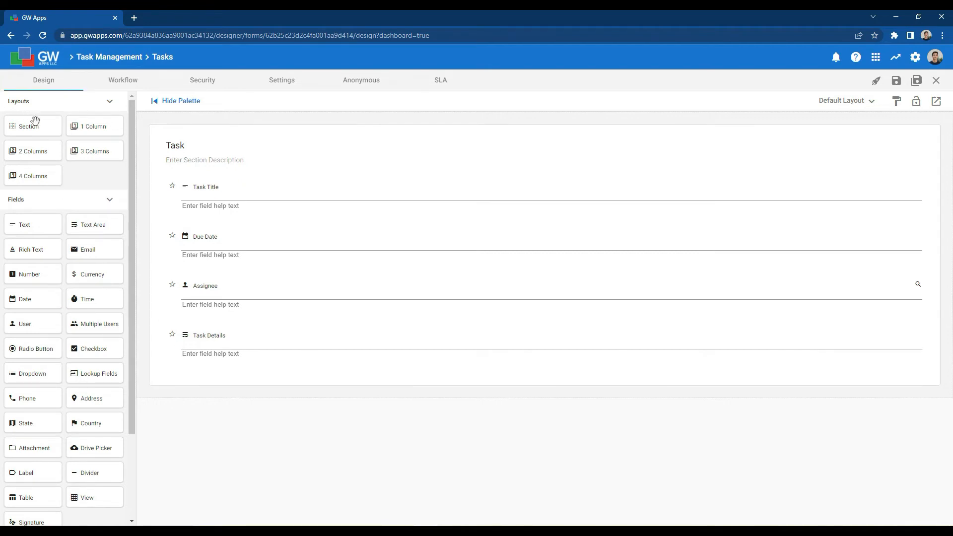
Add a new section named "Comments" below the Task section and place a text area named "Comments" in it.
drag(36, 124, 165, 383)
text(Co)
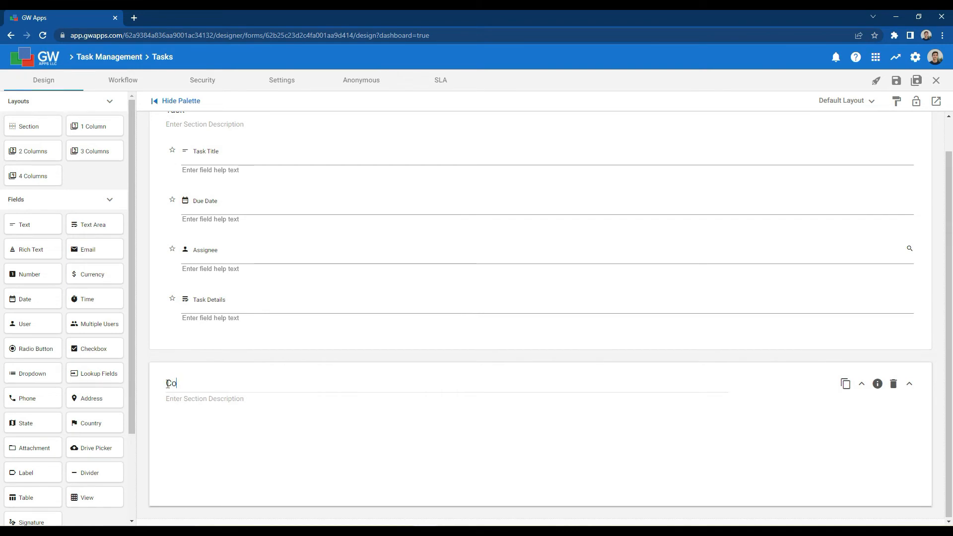
text(mments)
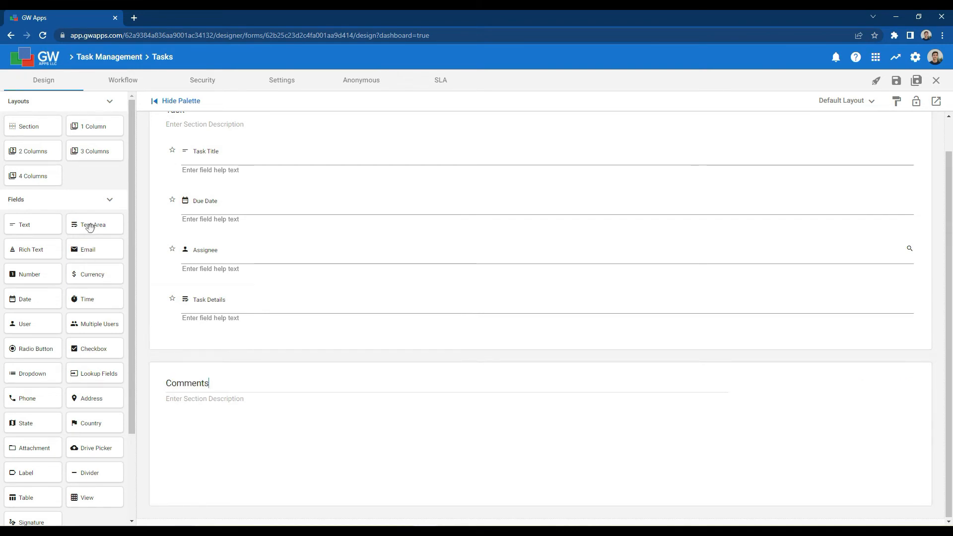
drag(89, 226, 234, 424)
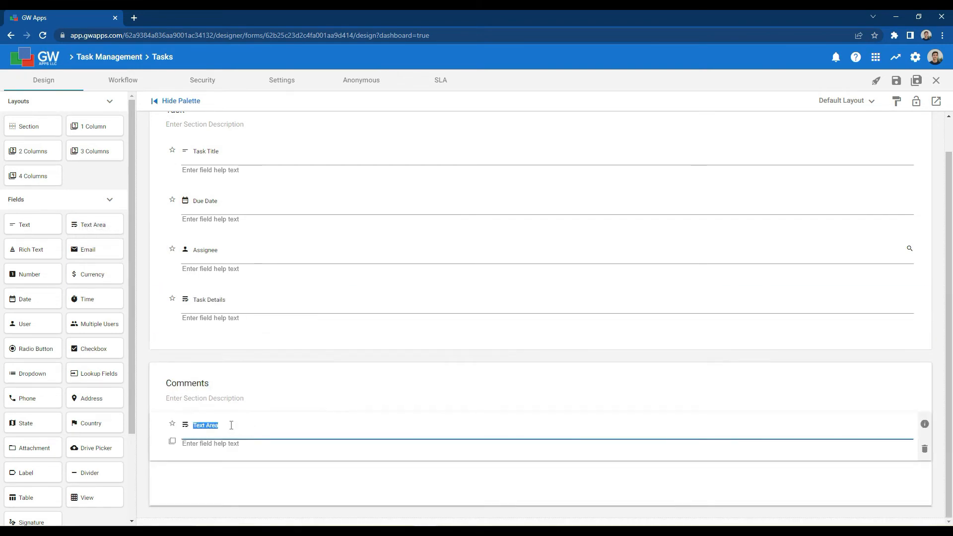
text(Comments)
click(259, 480)
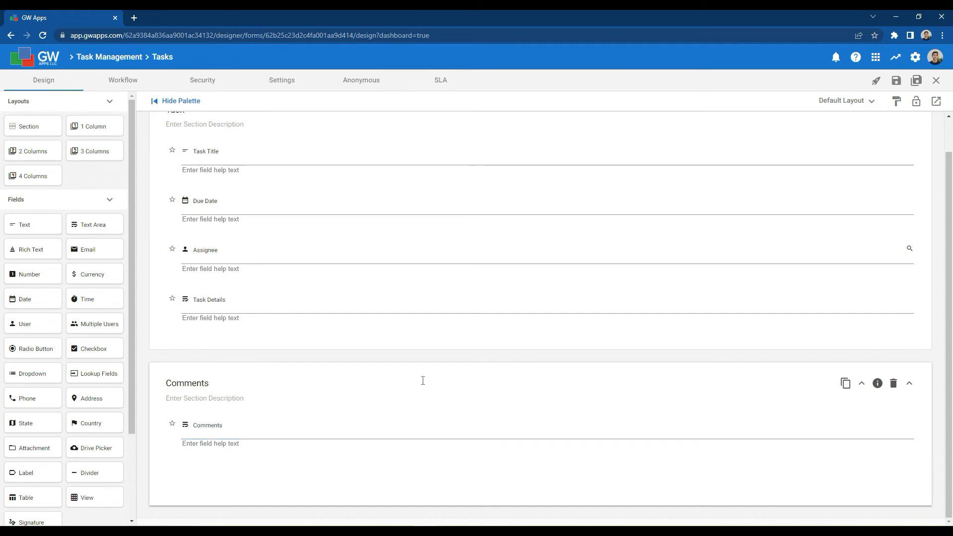
Hide the title and description of the Comments section.
click(878, 385)
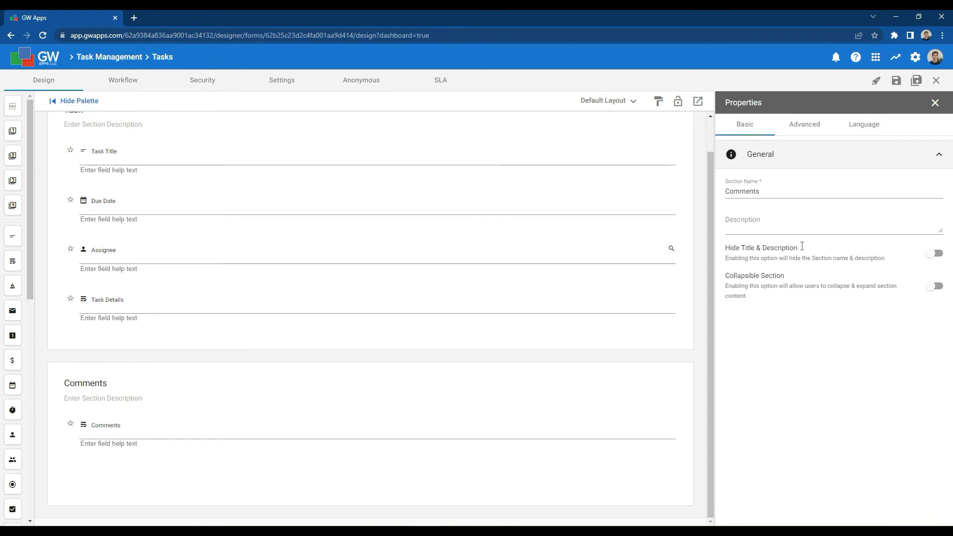
click(934, 254)
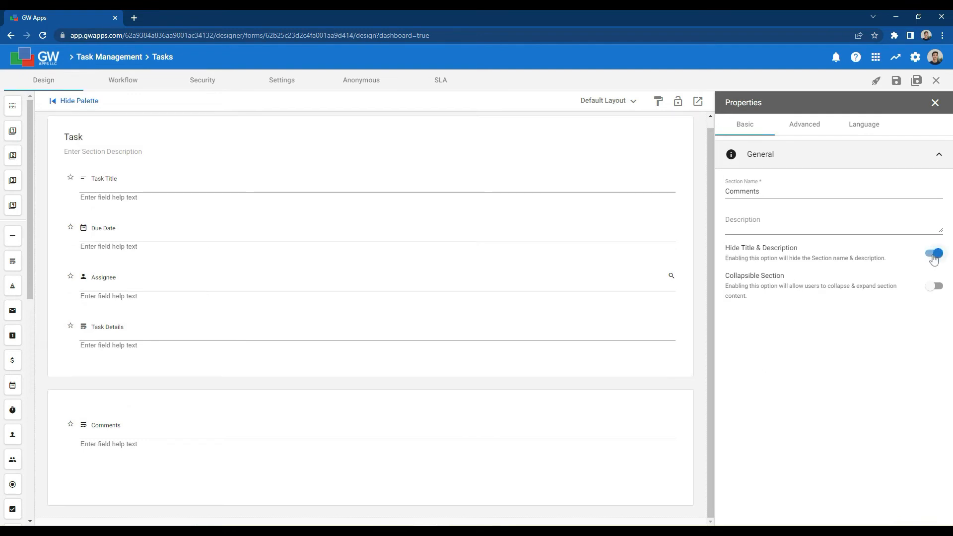
click(936, 102)
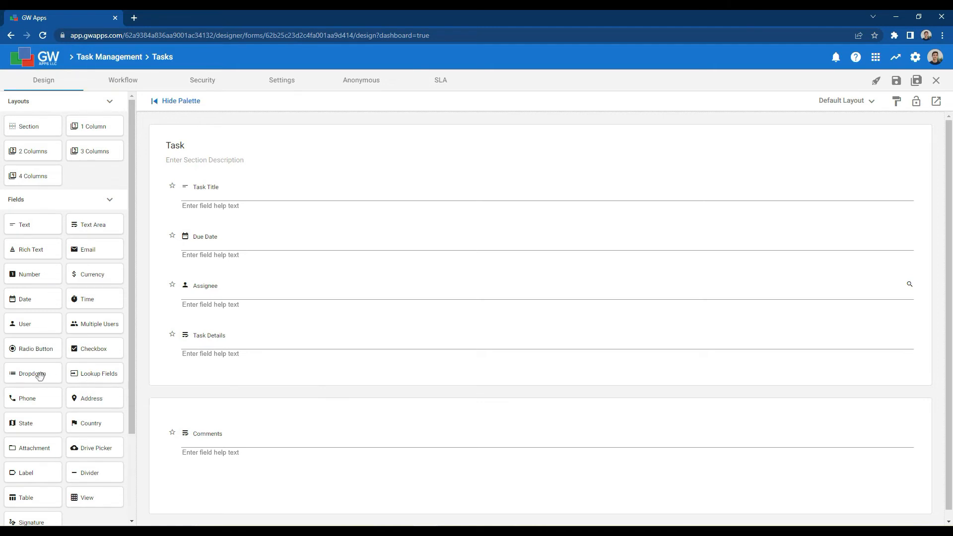
Add a dropdown field named "Project" above Task Title in the Task section.
drag(31, 374, 227, 185)
triple_click(224, 187)
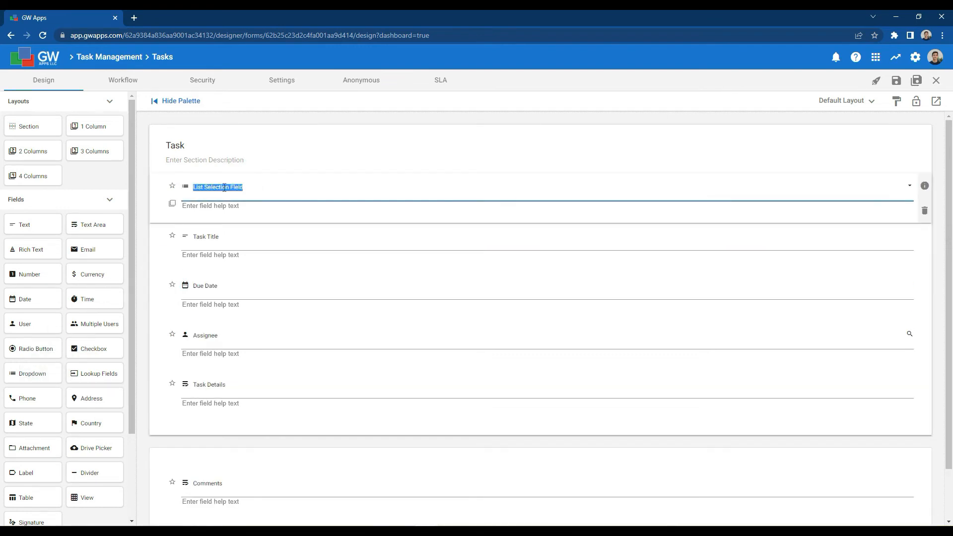
text(Project)
Make the Project dropdown look up its options from the Projects form of the Task Management app.
click(925, 187)
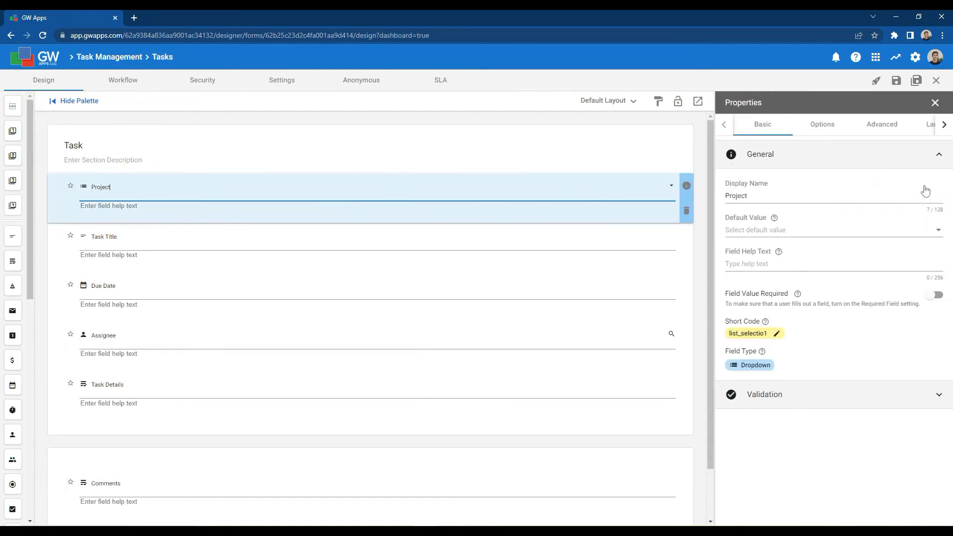
click(824, 127)
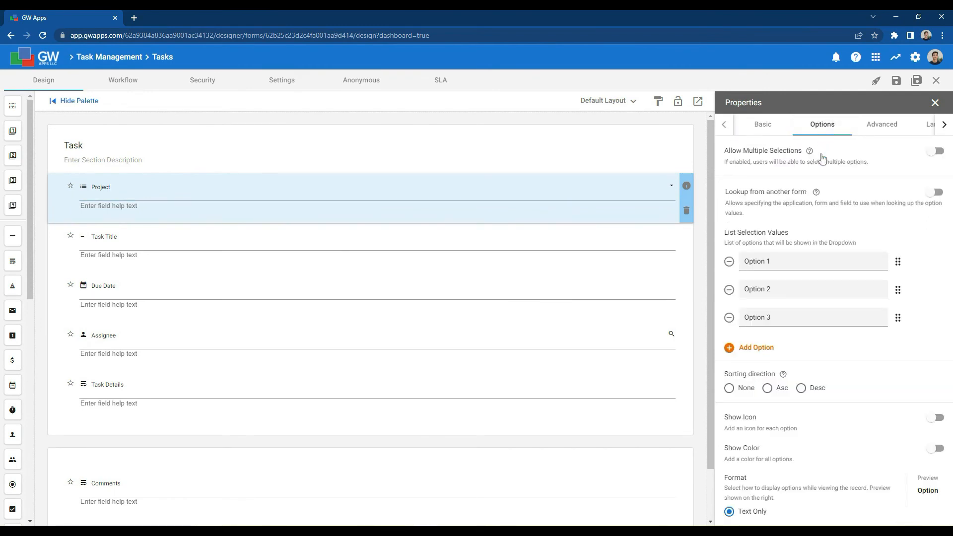
click(778, 286)
click(937, 194)
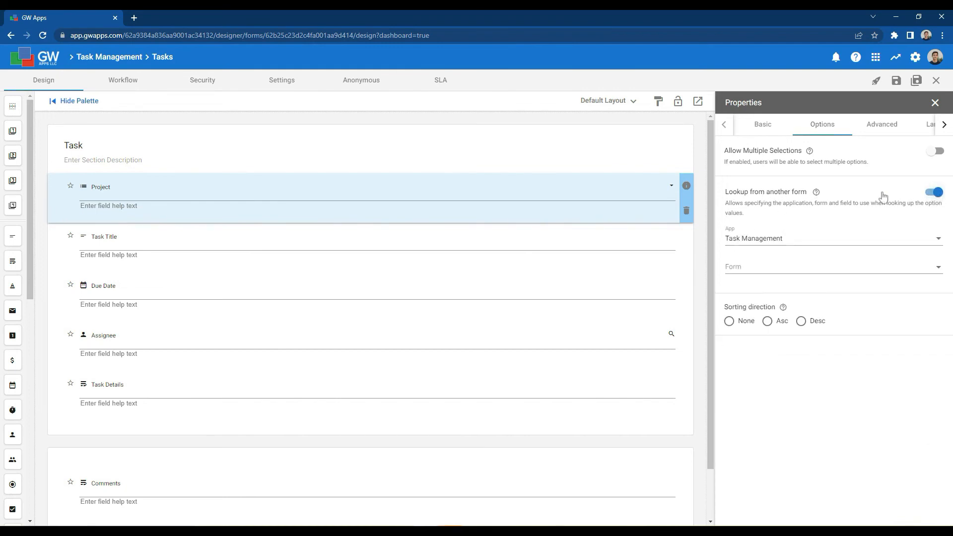
click(805, 241)
click(773, 241)
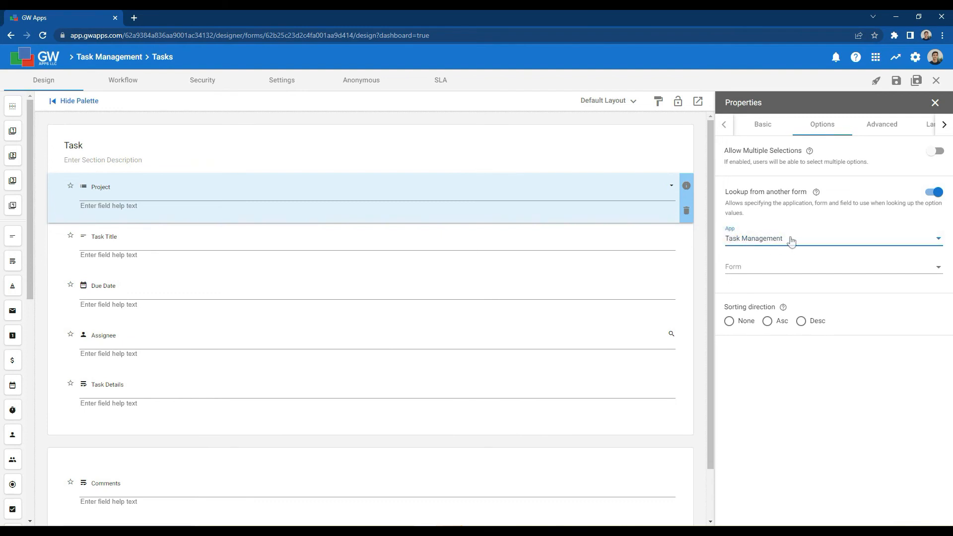
click(798, 271)
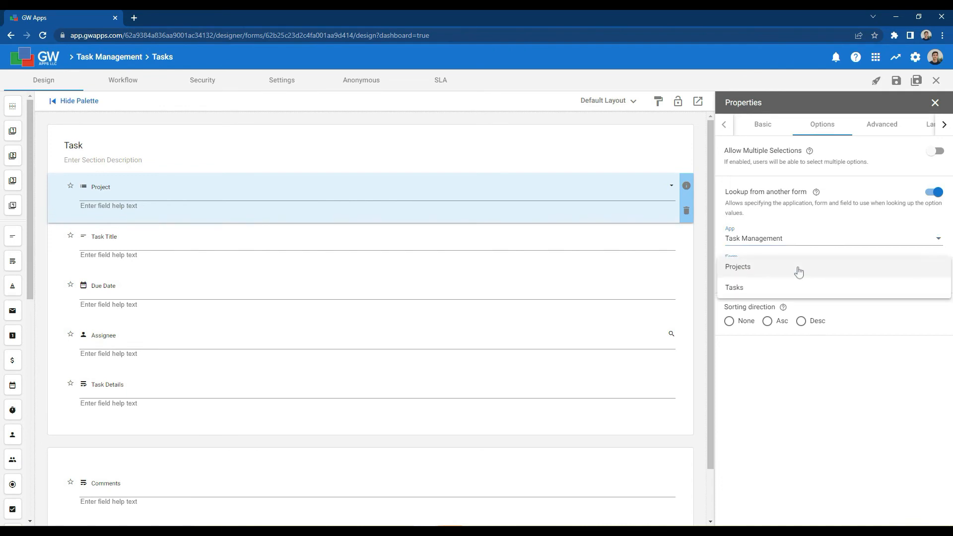
click(799, 272)
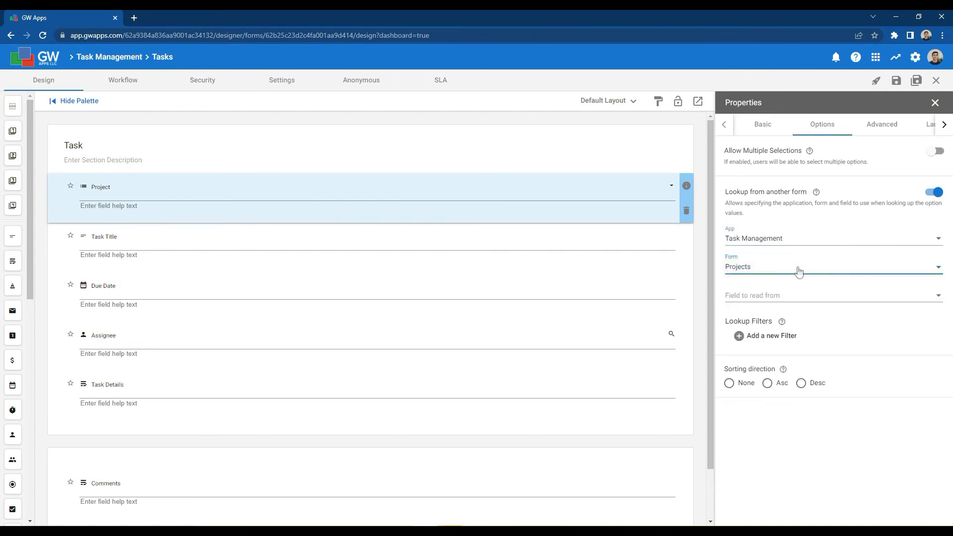
Set the Project lookup to read from the Project Title field and keep its lookup values synched.
click(866, 322)
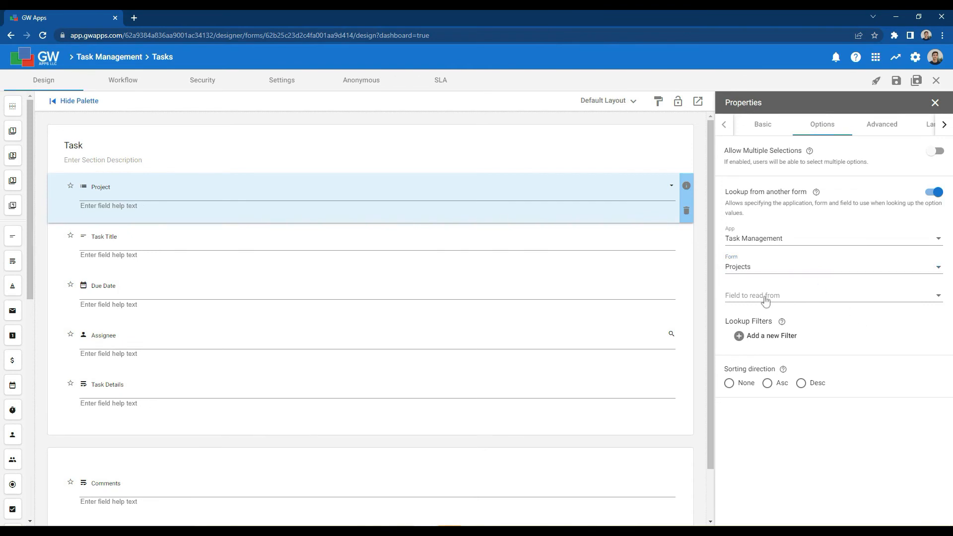
click(799, 301)
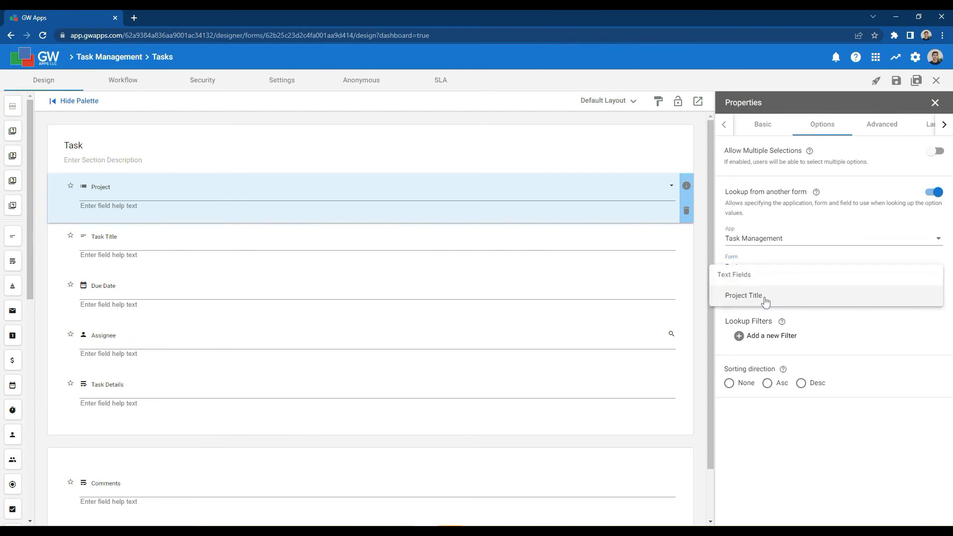
click(765, 301)
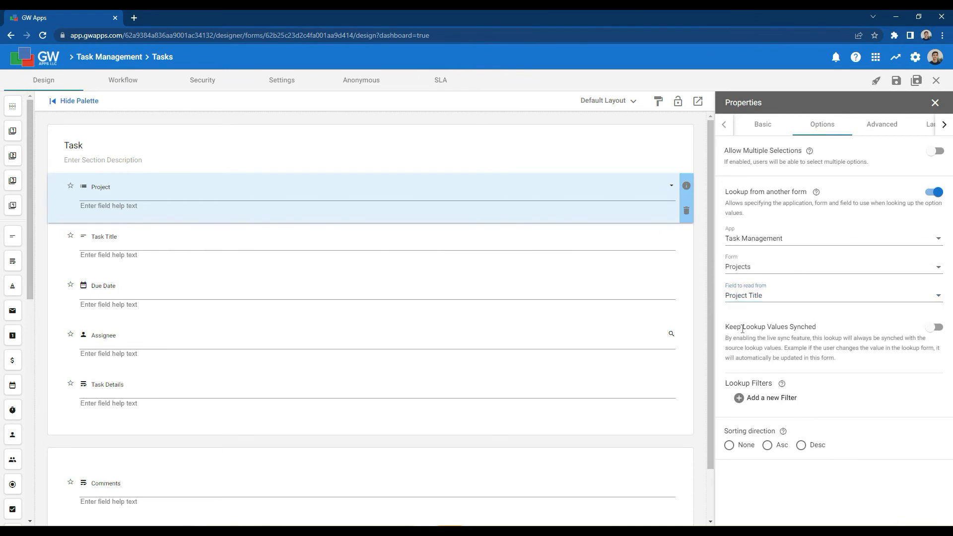
click(933, 328)
click(937, 102)
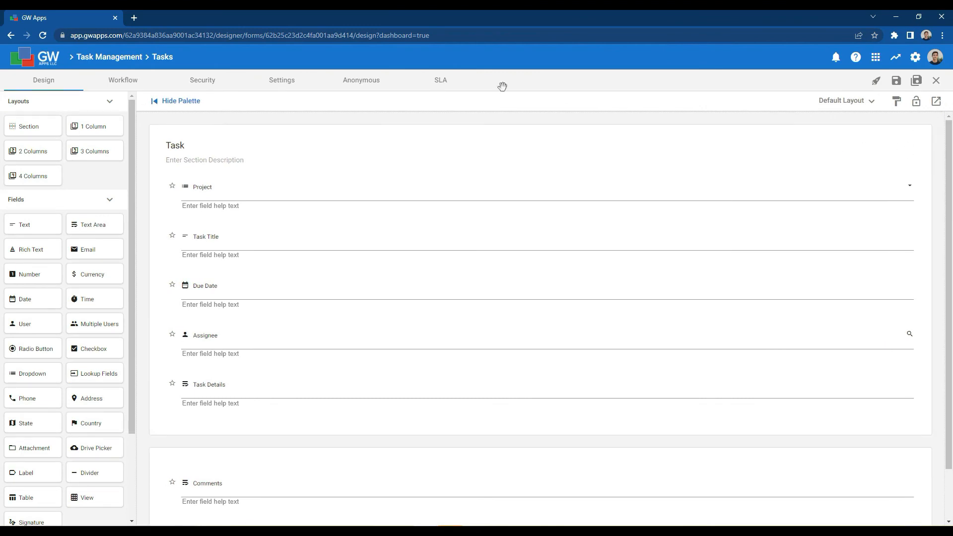
Set the Tasks form's width to Medium, return to its design, and save the form.
click(286, 79)
scroll(295, 248, down, 2)
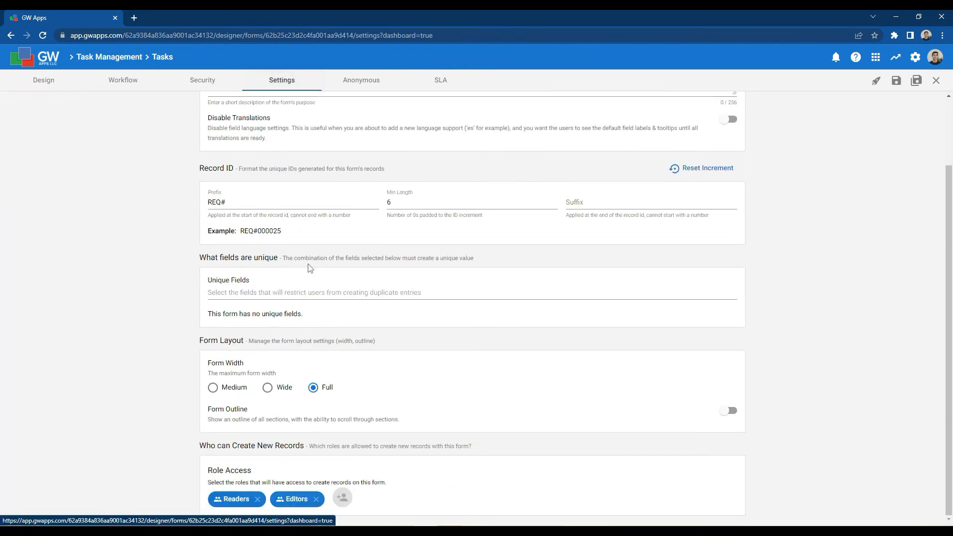
click(227, 393)
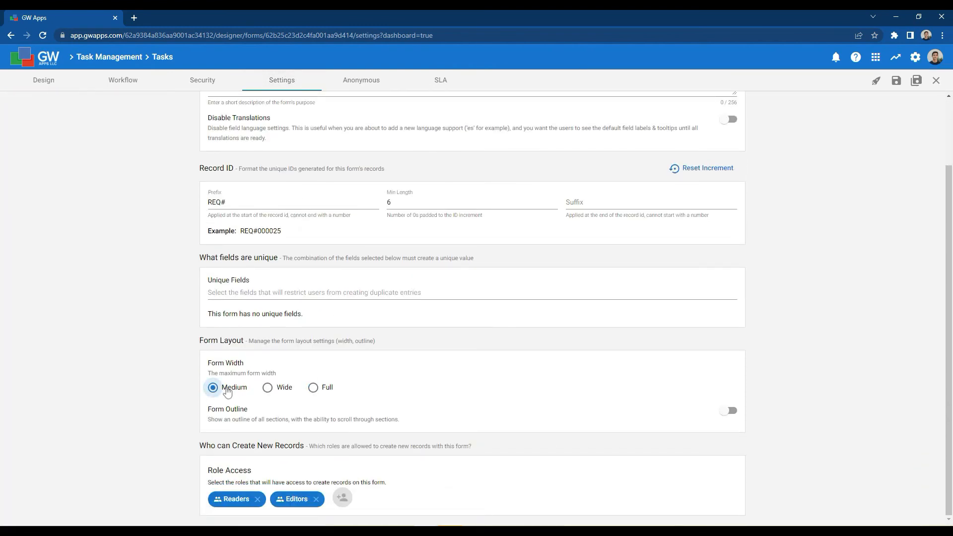
click(30, 81)
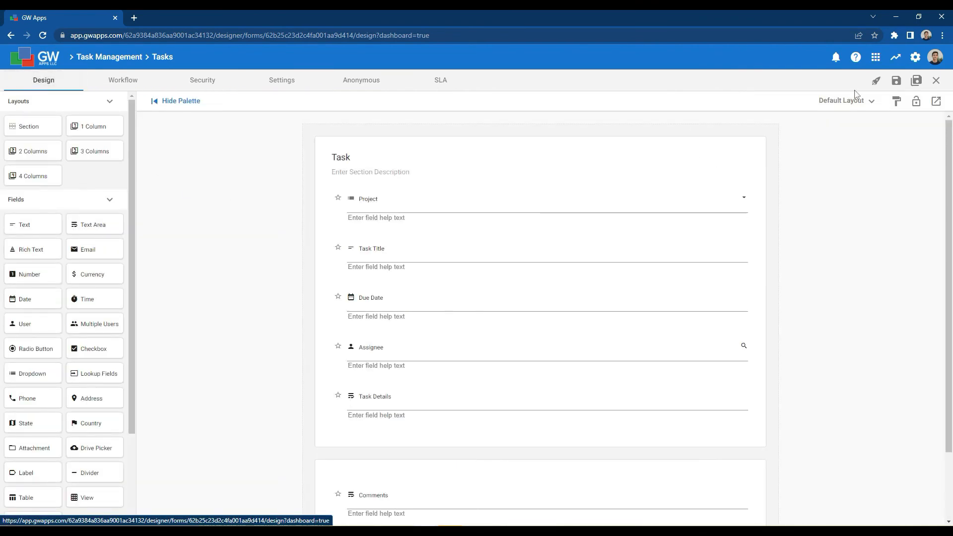
click(897, 81)
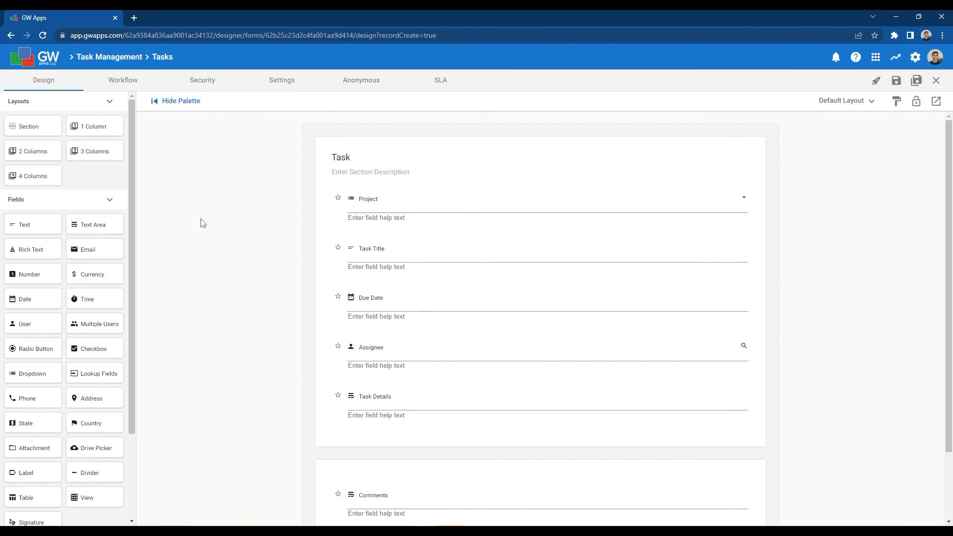
Insert a three-column layout below Project and place Task Title, Due Date and Assignee in its columns, in that order.
drag(104, 153, 397, 240)
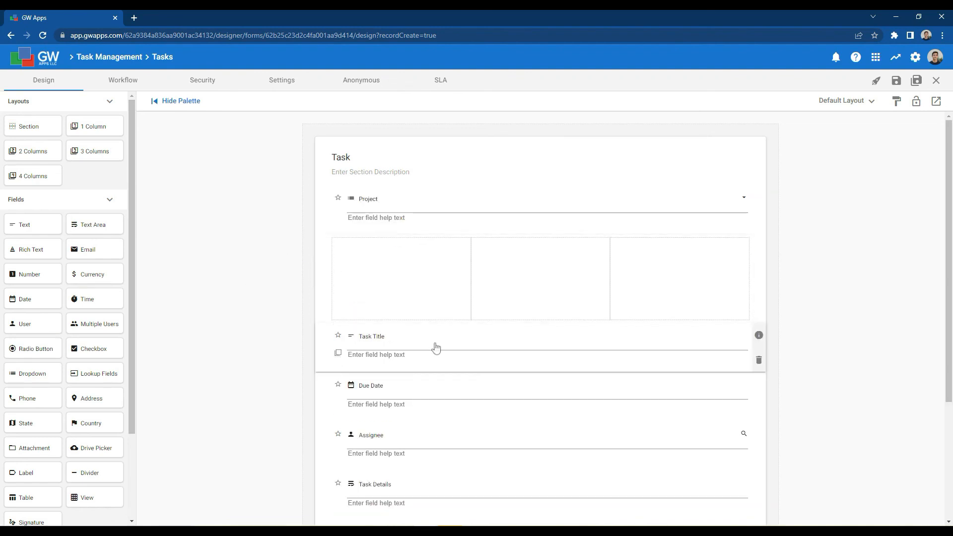
drag(433, 347, 432, 294)
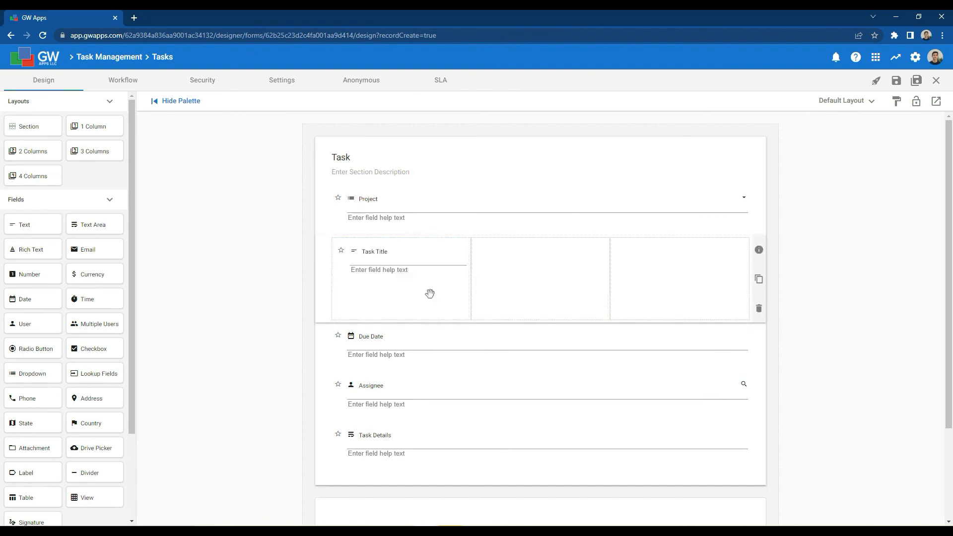
drag(432, 336, 496, 287)
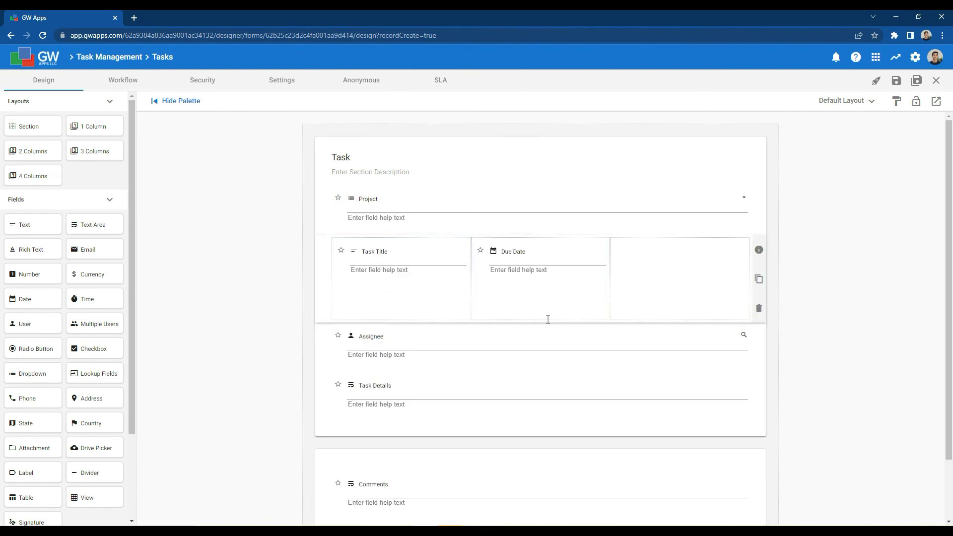
drag(615, 340, 661, 289)
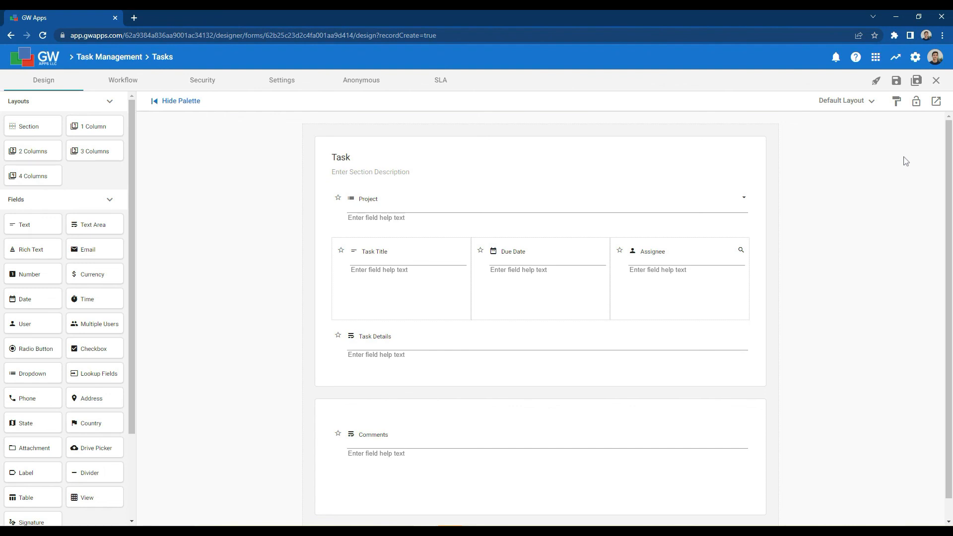
Save the Tasks form, launch it as a new record, and check the options of its Project dropdown.
click(897, 81)
click(876, 84)
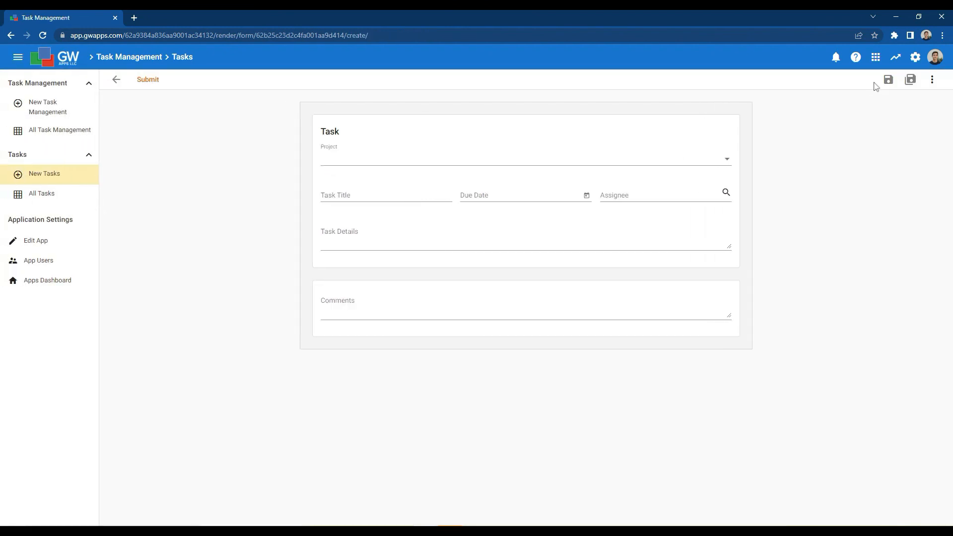
click(707, 162)
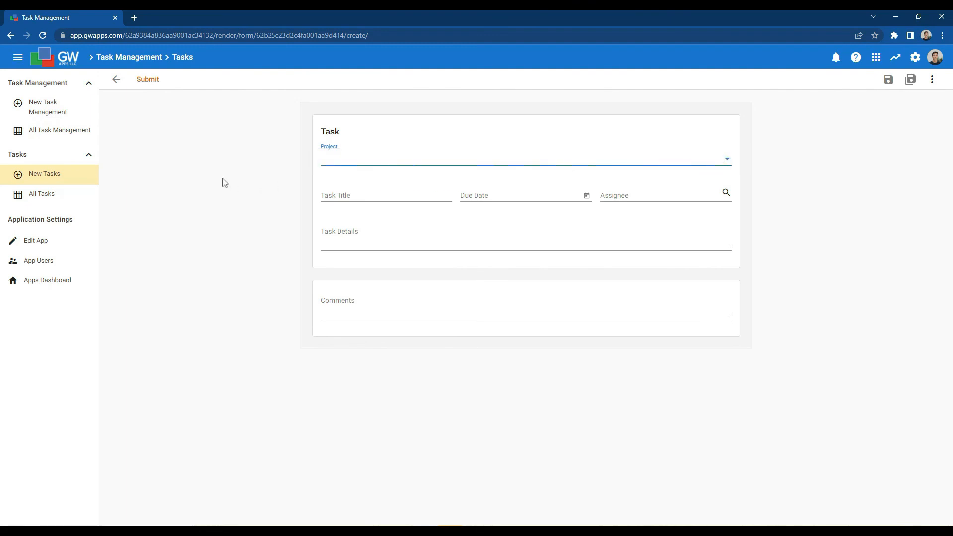
Create a new project record with the Project Title "Test Project" and submit it.
click(55, 109)
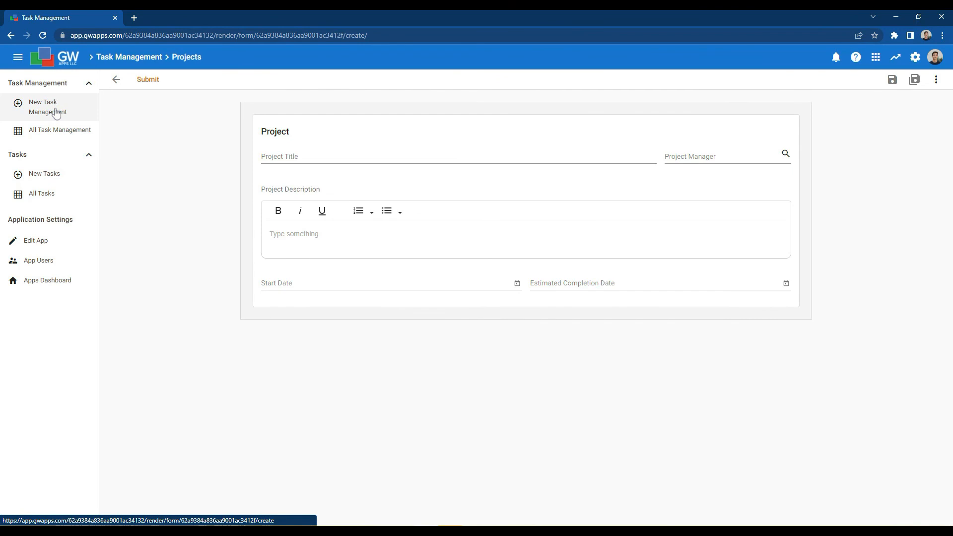
click(321, 154)
text(Test Project)
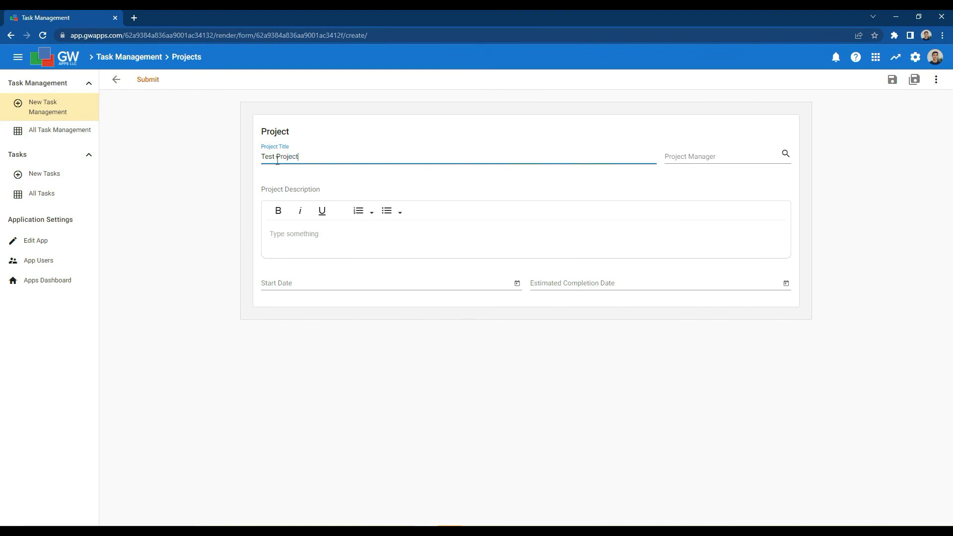
click(198, 170)
click(144, 81)
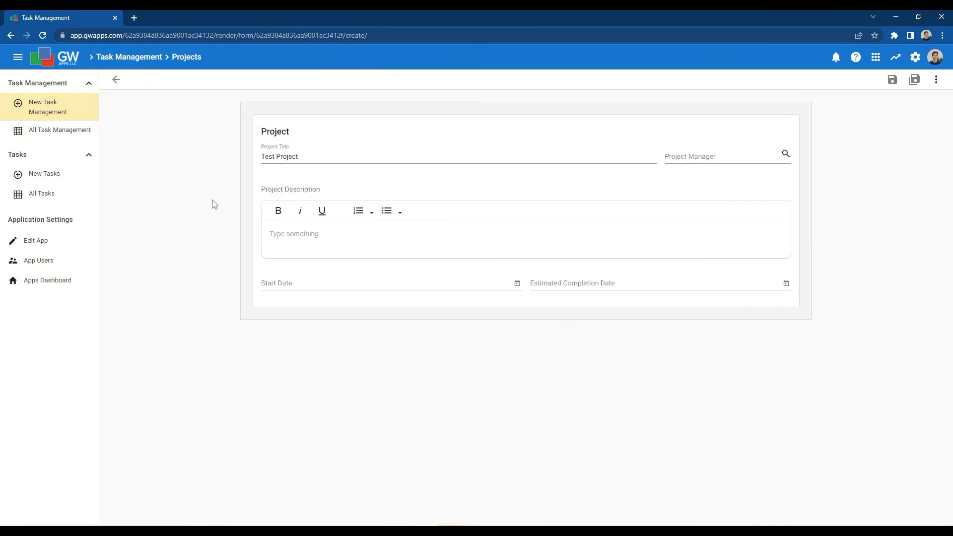
Start a new task record and select "Test Project" as its Project.
click(61, 176)
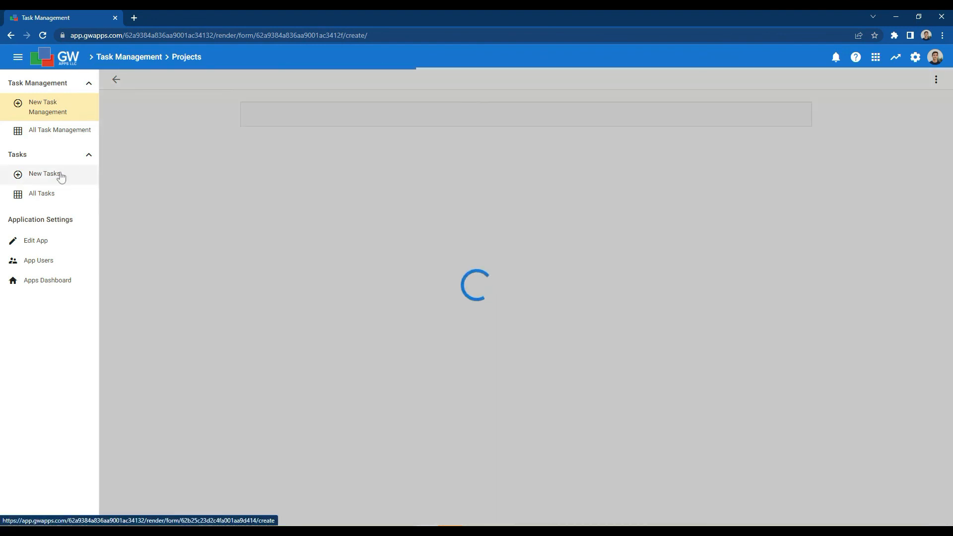
click(356, 155)
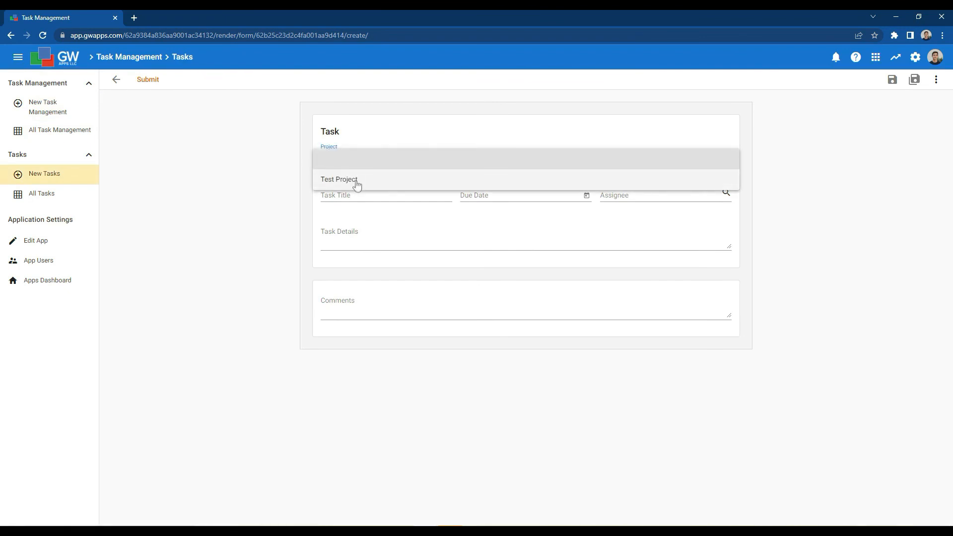
click(355, 182)
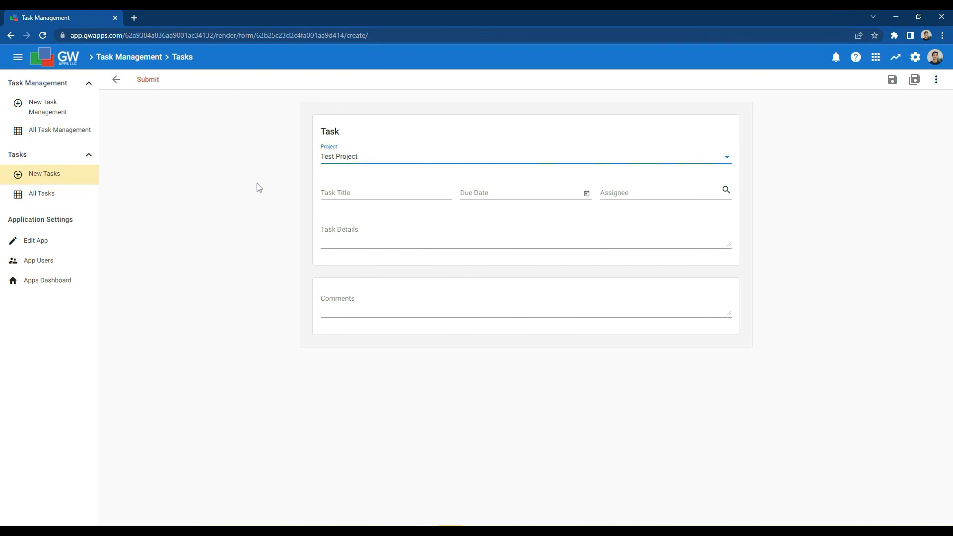
click(258, 184)
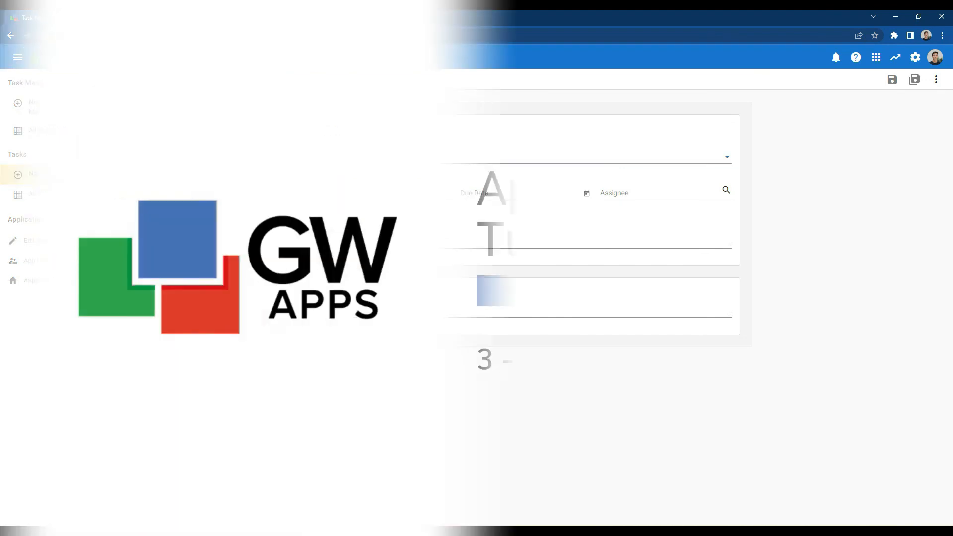